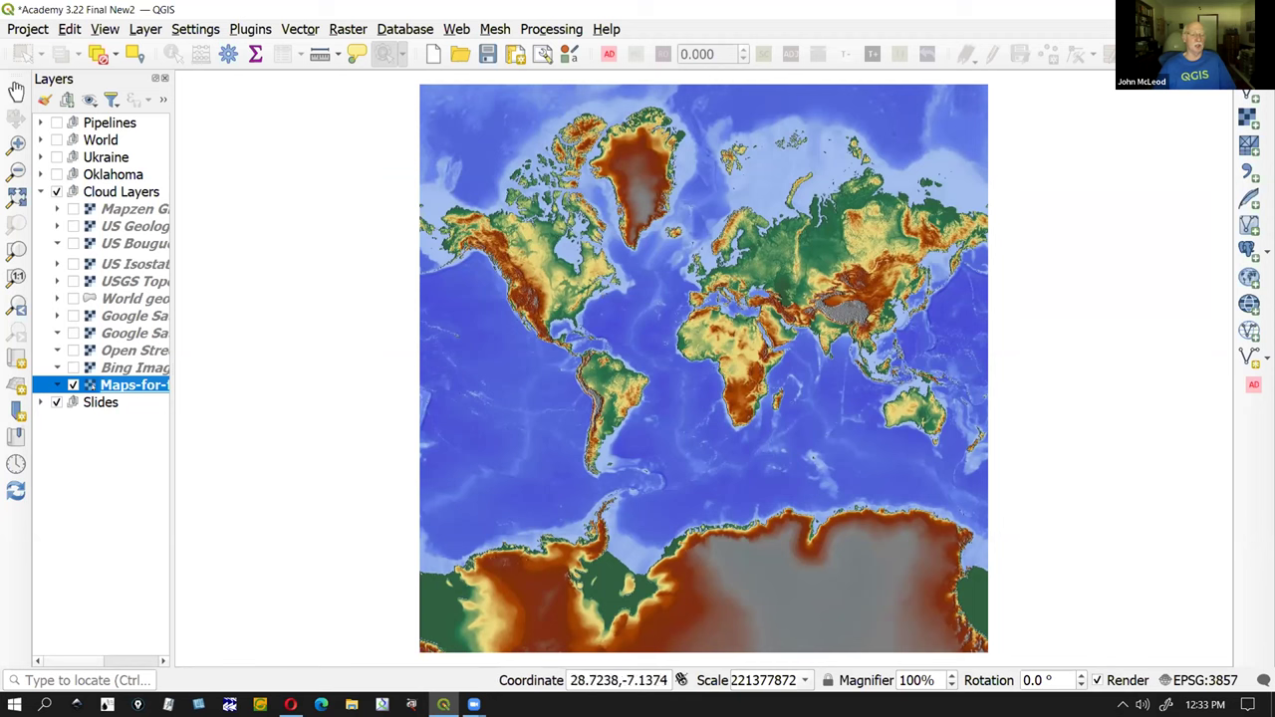
Widen the layer list to show full layer names and display Bing Imagery in place of Maps-for-free Relief
drag(171, 366, 333, 353)
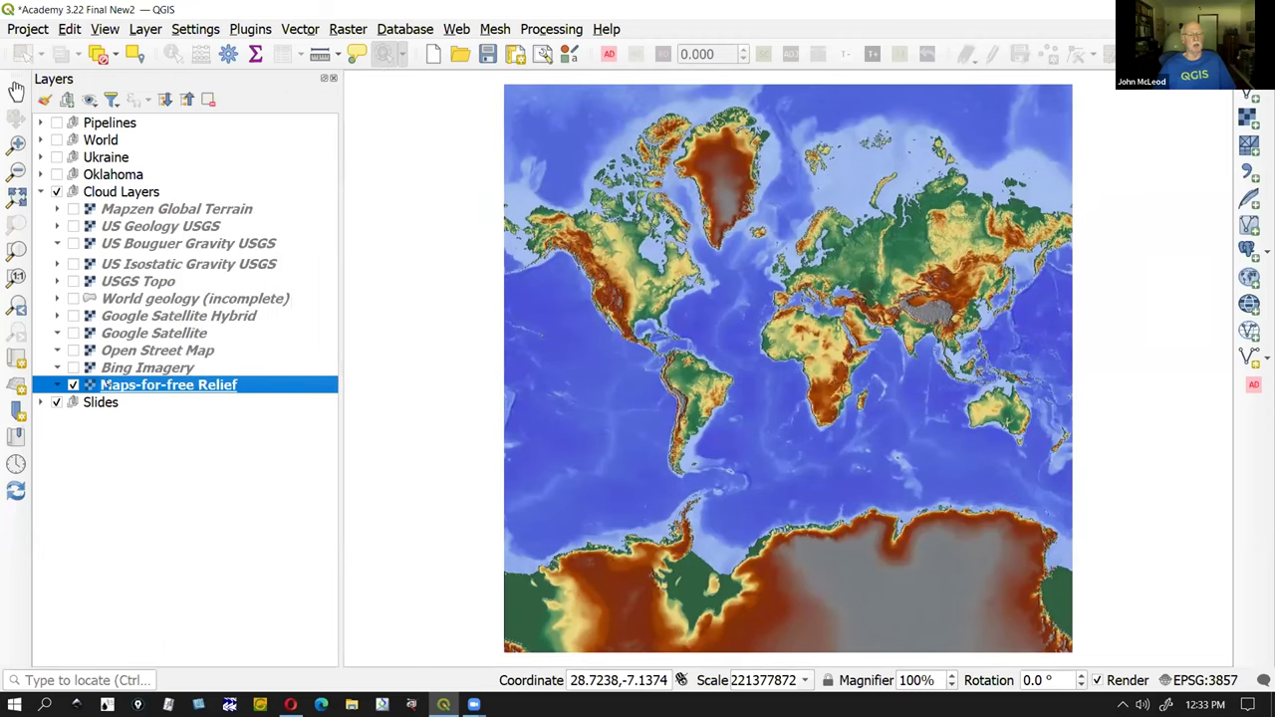
mouse_move(149, 370)
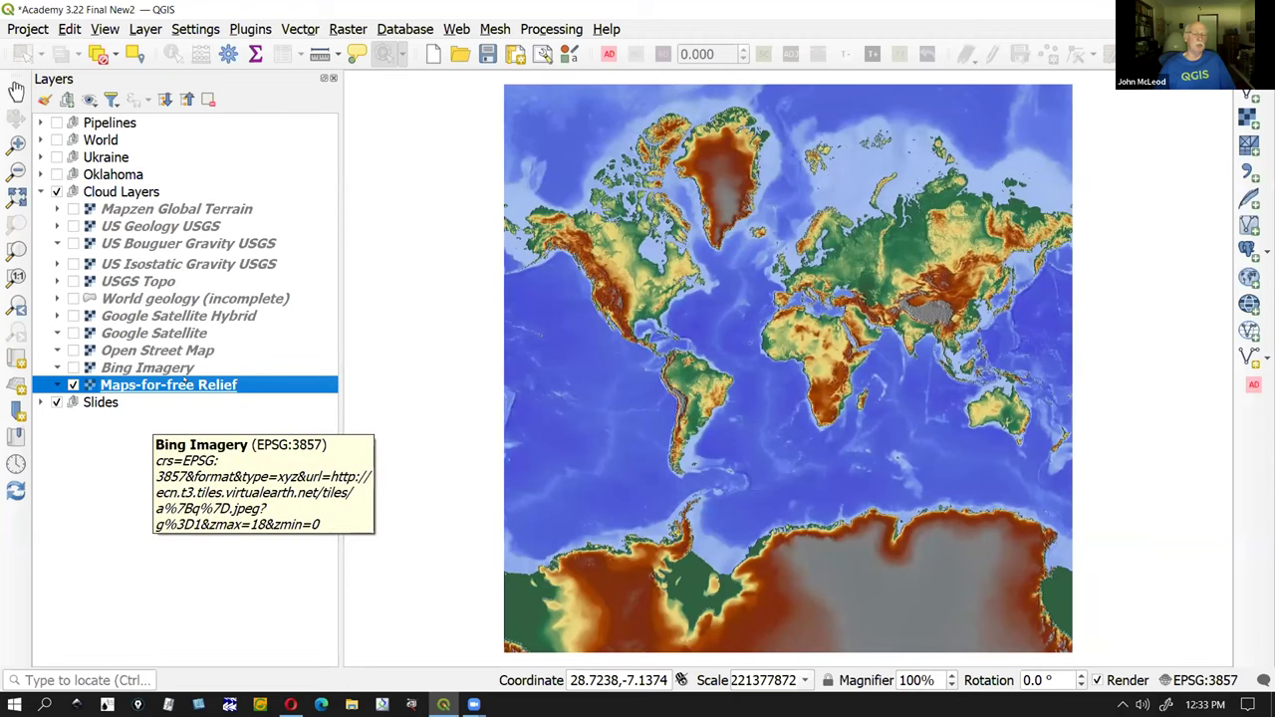
click(73, 368)
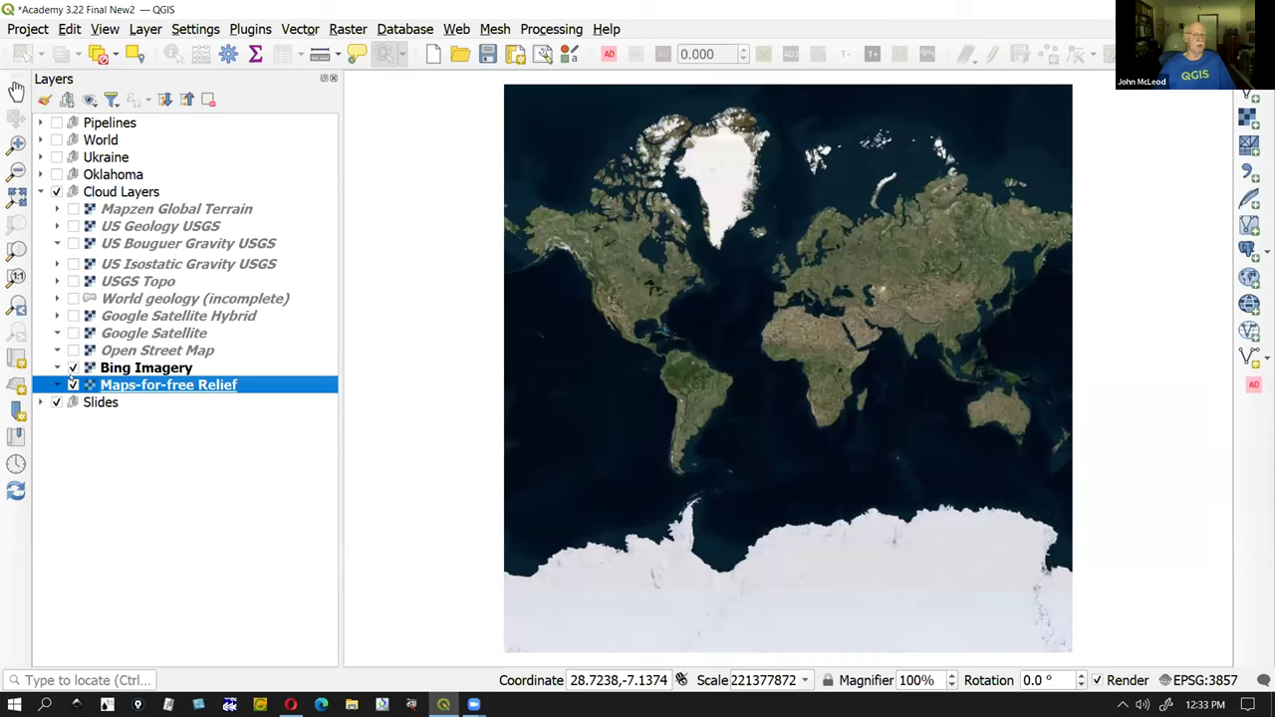
click(73, 384)
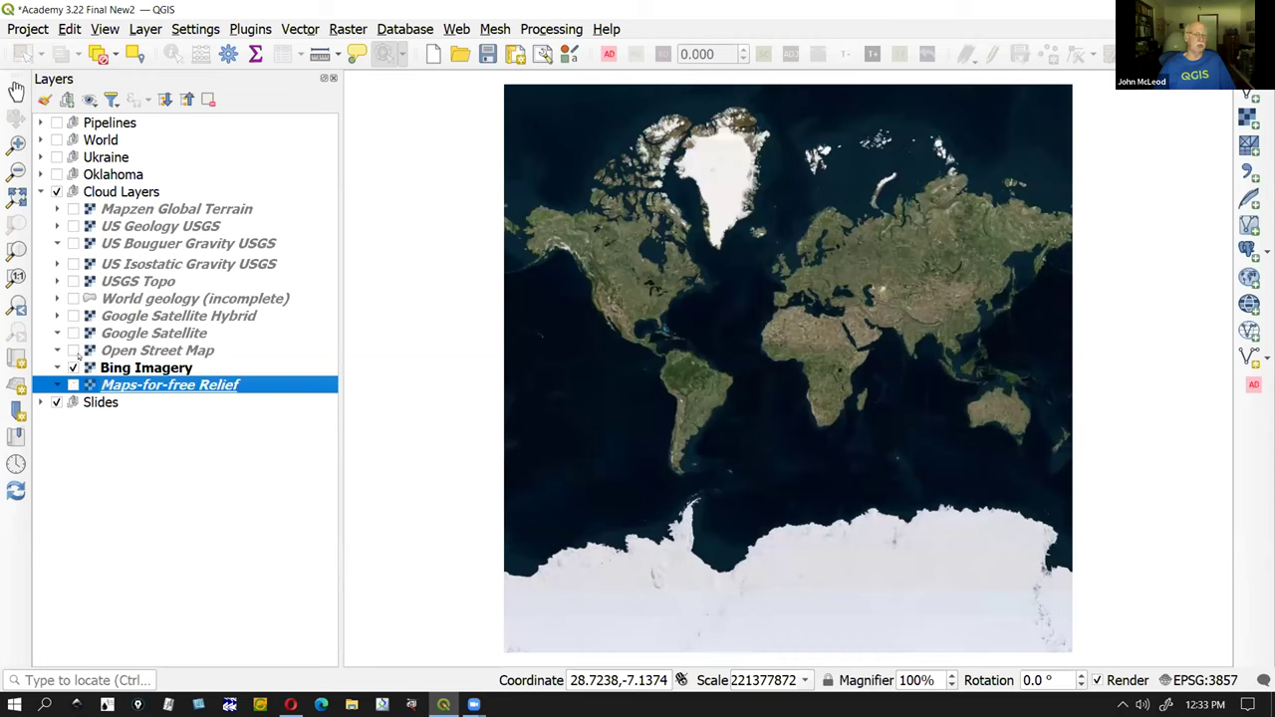
Preview the Open Street Map basemap in place of Bing Imagery, leaving both layers hidden
click(73, 351)
click(73, 368)
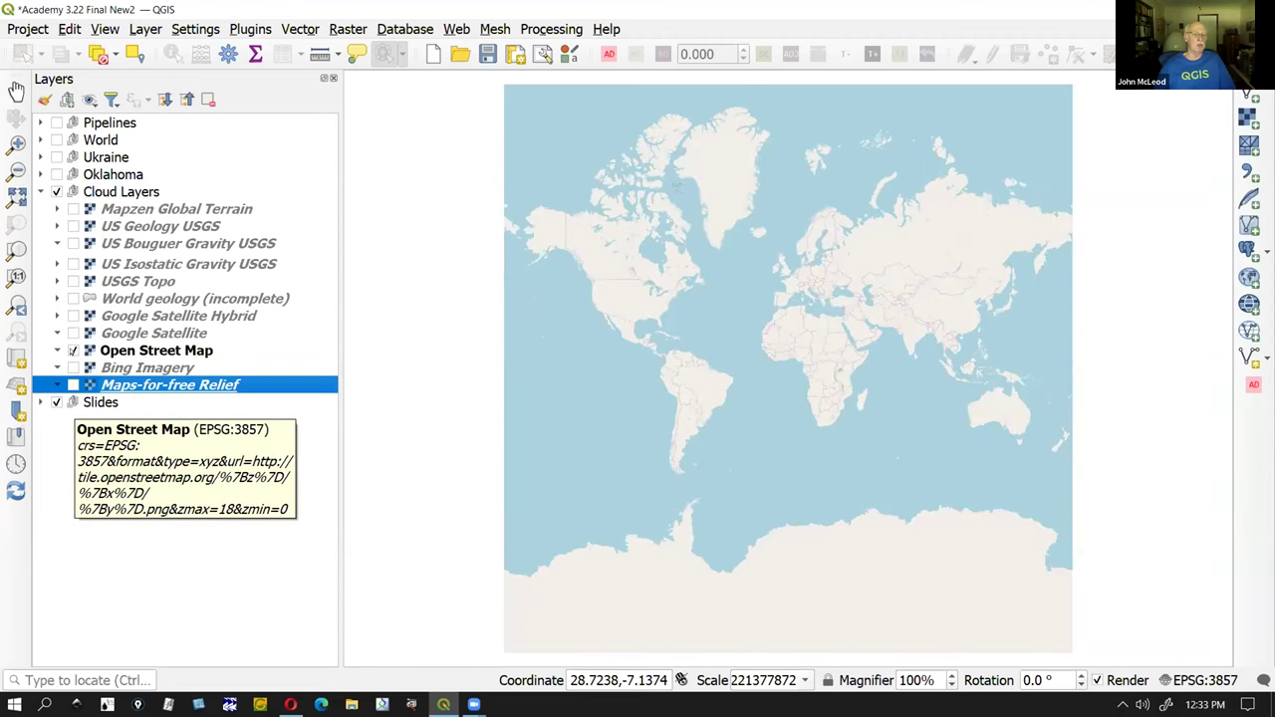
click(72, 351)
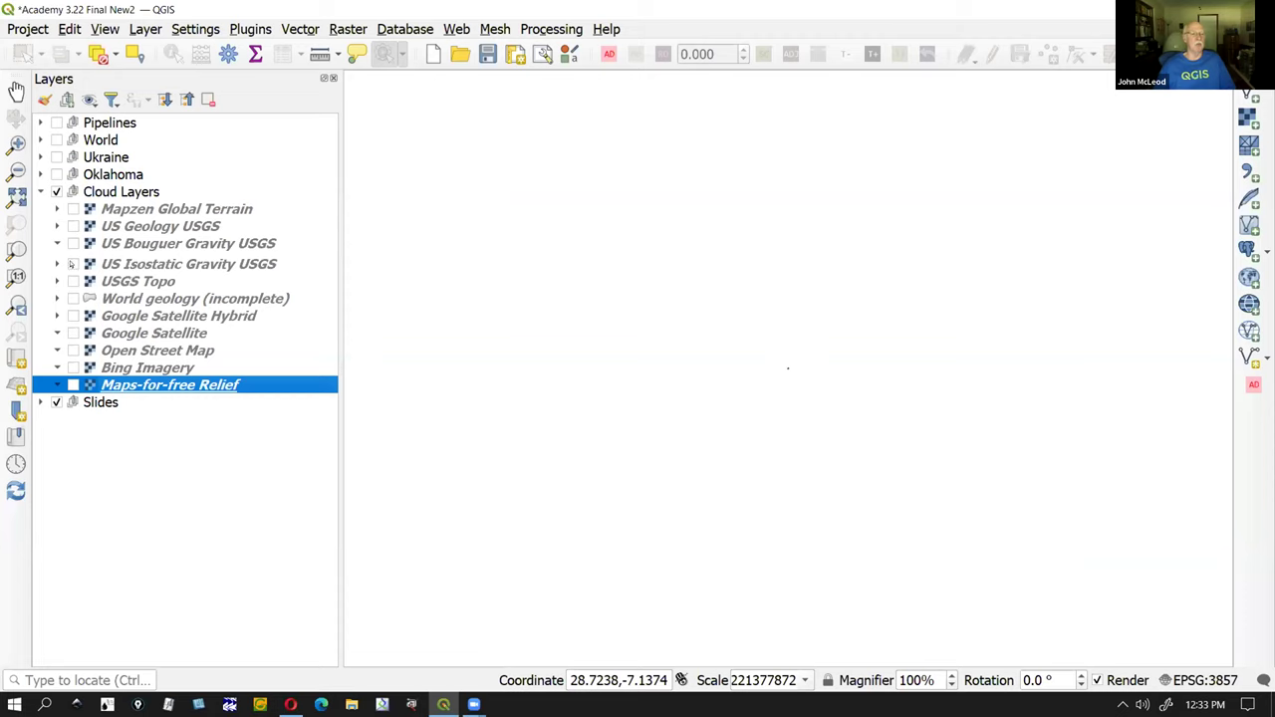
Display the US Isostatic Gravity USGS layer together with the World Countries outlines from the World group
click(72, 264)
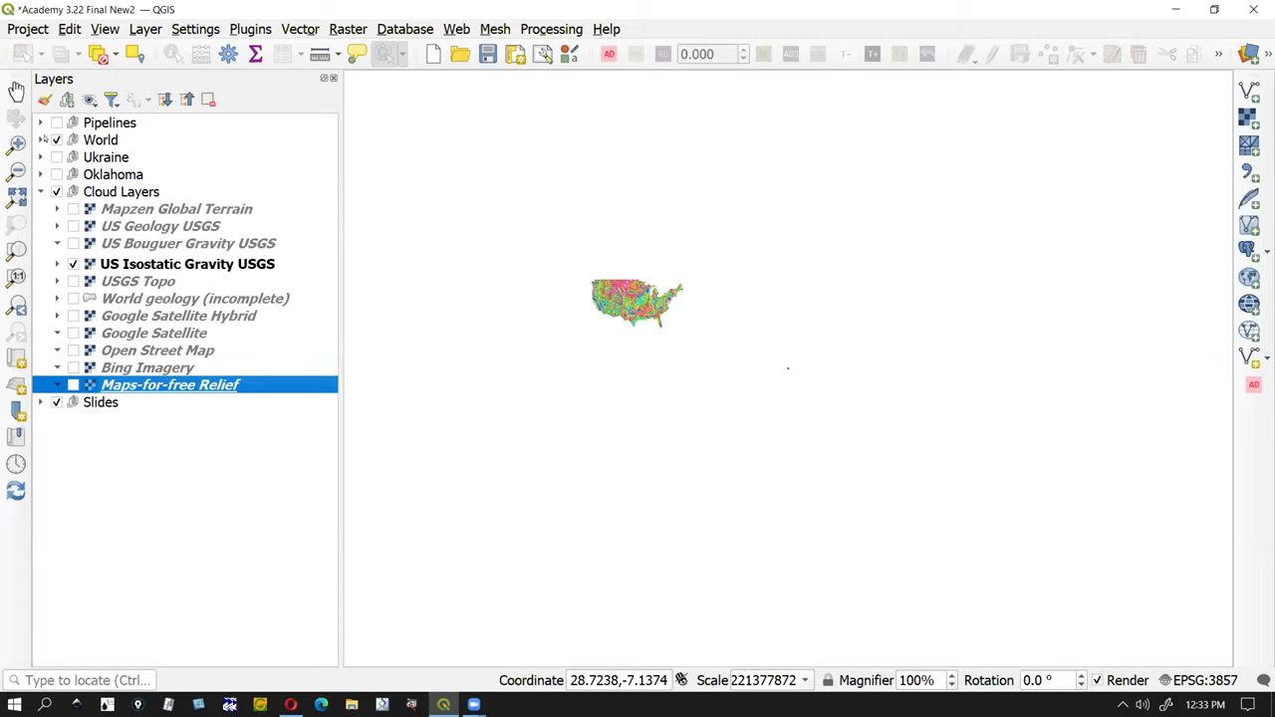
click(40, 140)
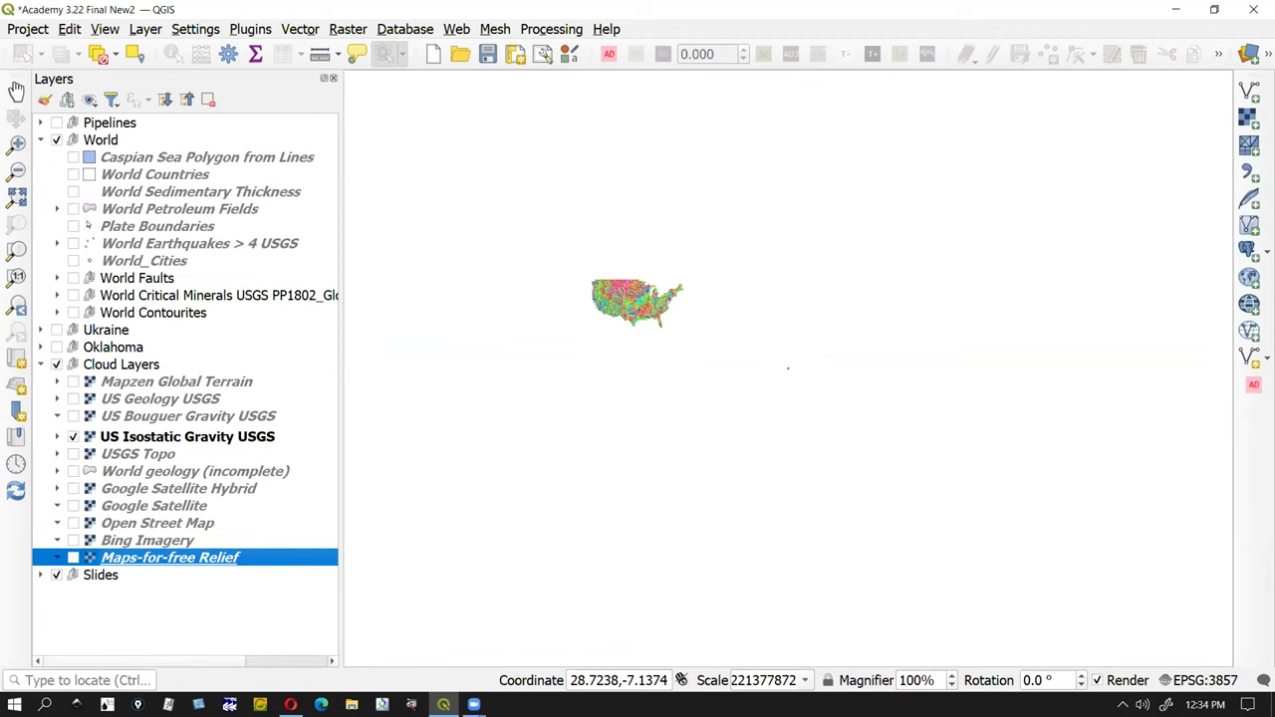
click(73, 174)
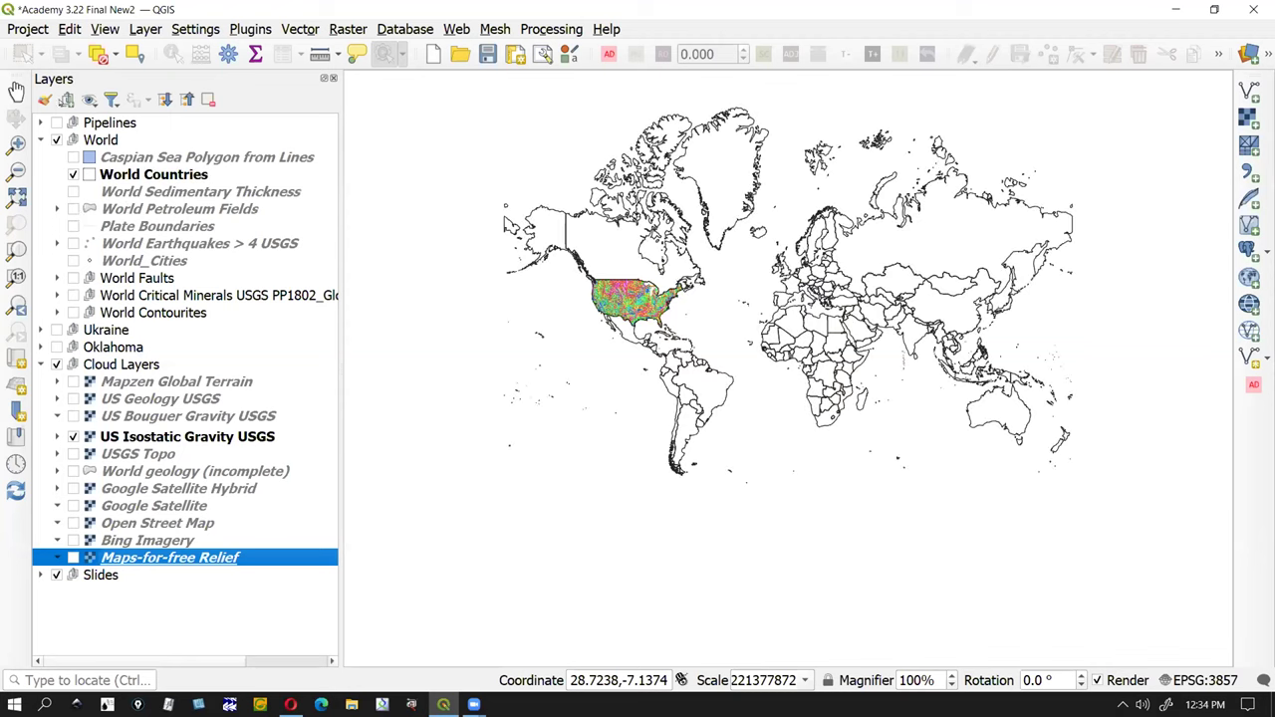
click(40, 141)
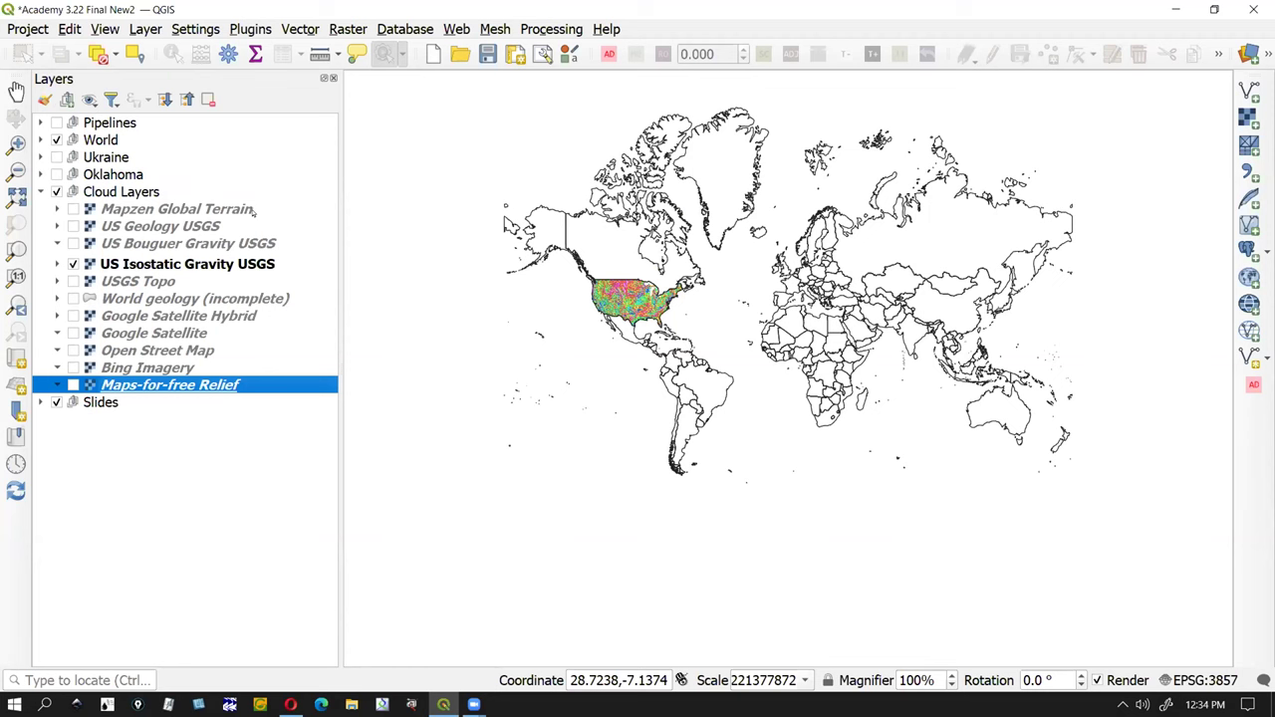
scroll(623, 298, up, 2)
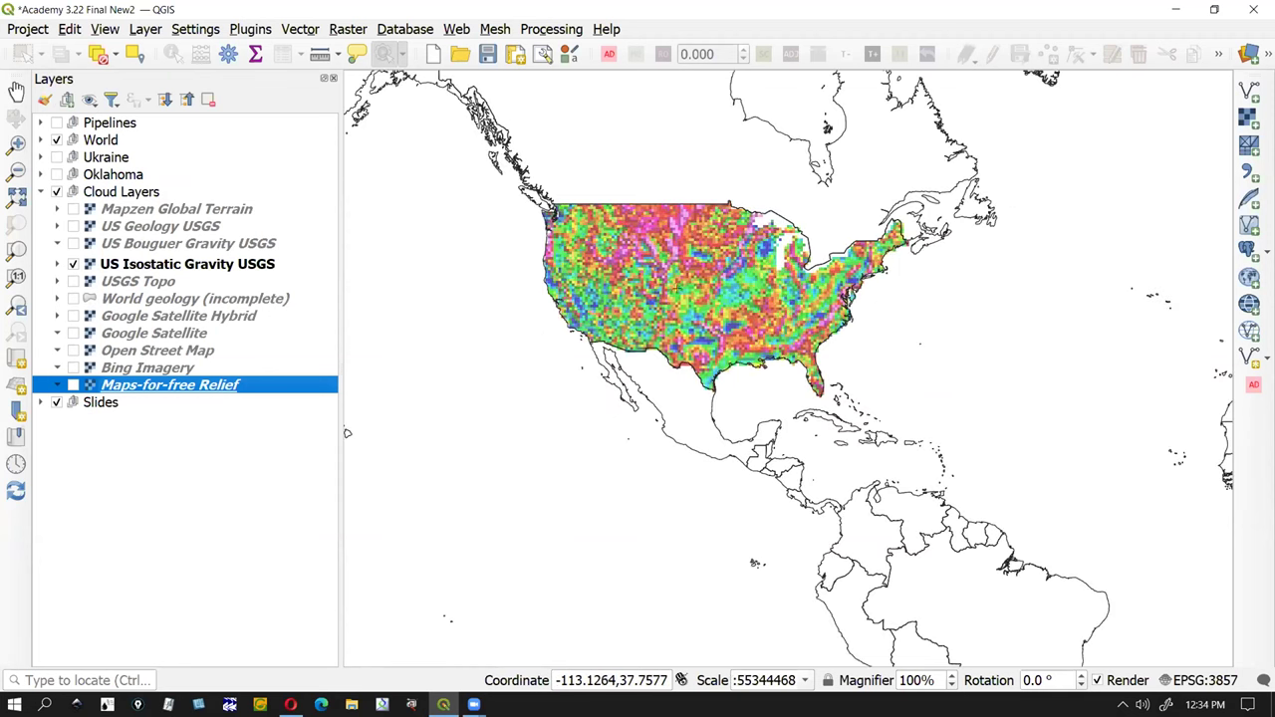
scroll(679, 288, up, 2)
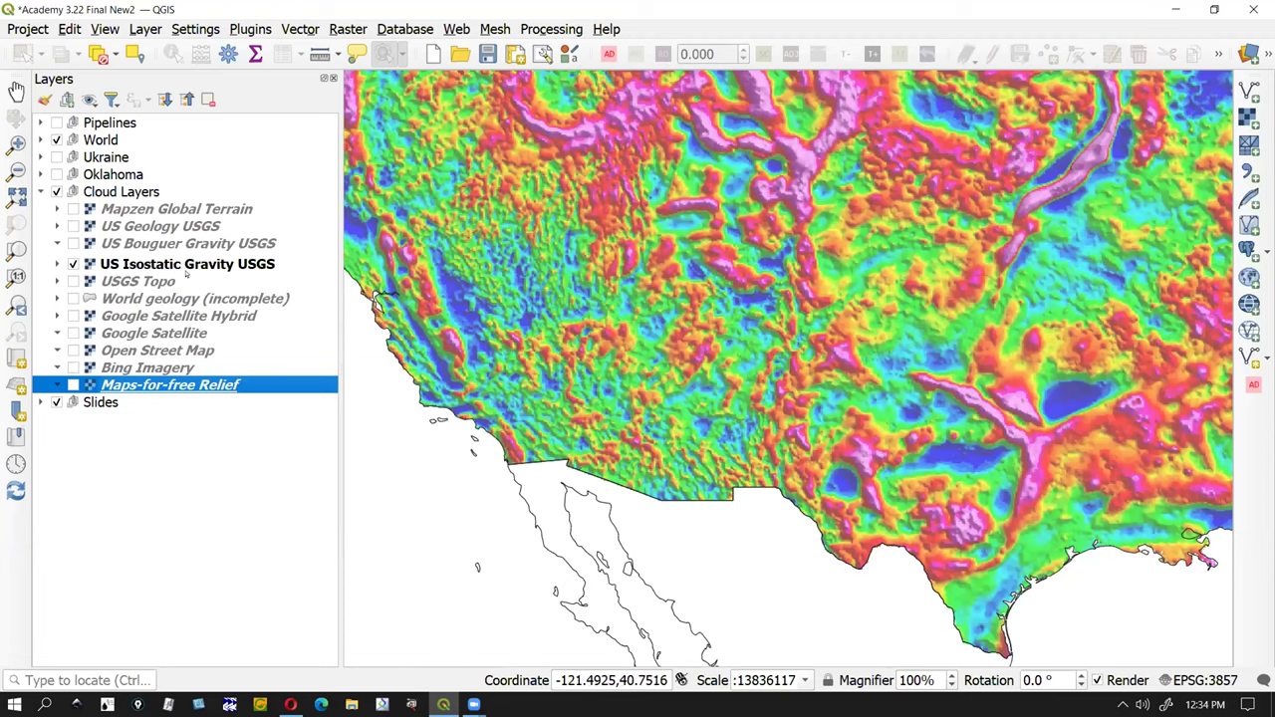
Examine the raster export options for the US Isostatic Gravity USGS layer and close them without saving
mouse_move(185, 274)
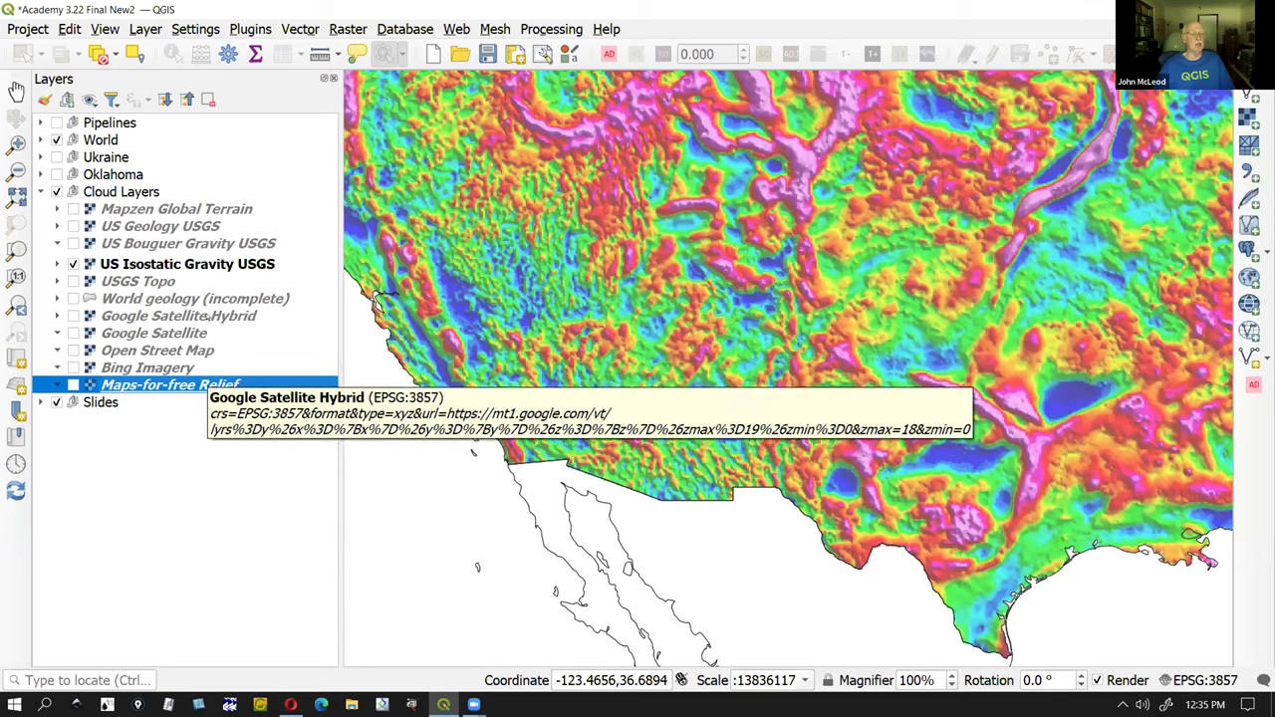
click(183, 267)
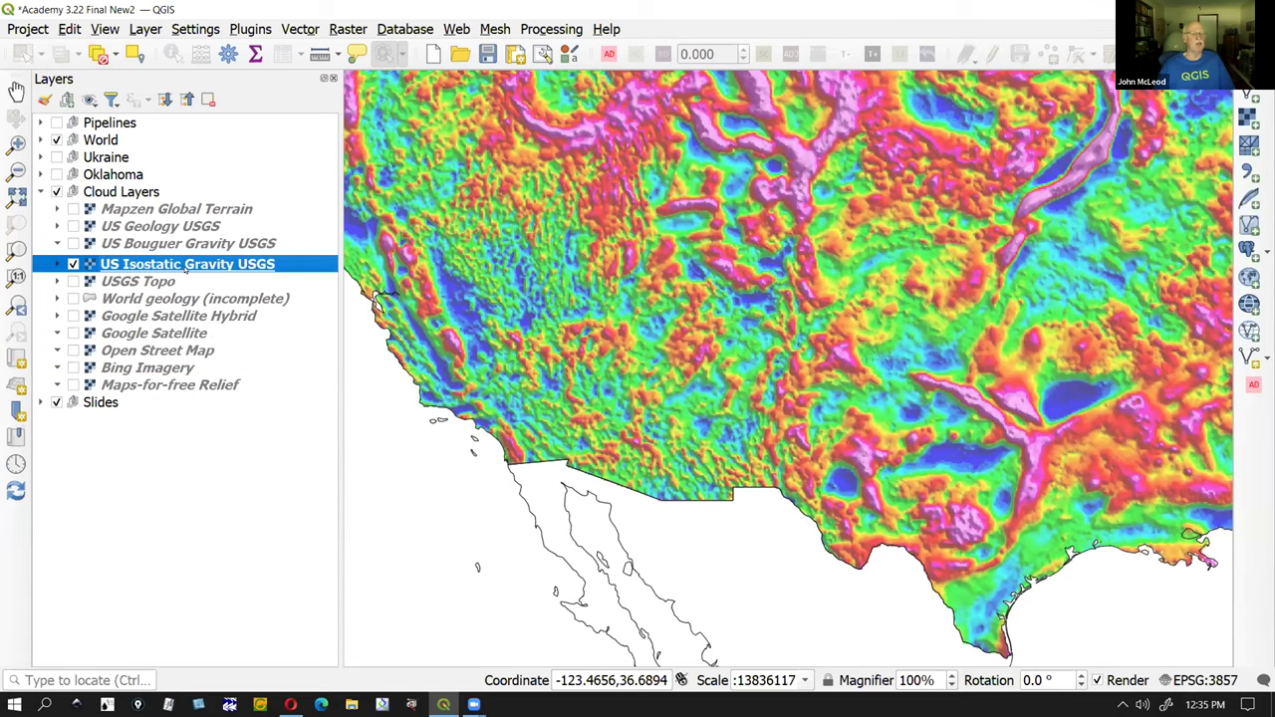
right_click(190, 265)
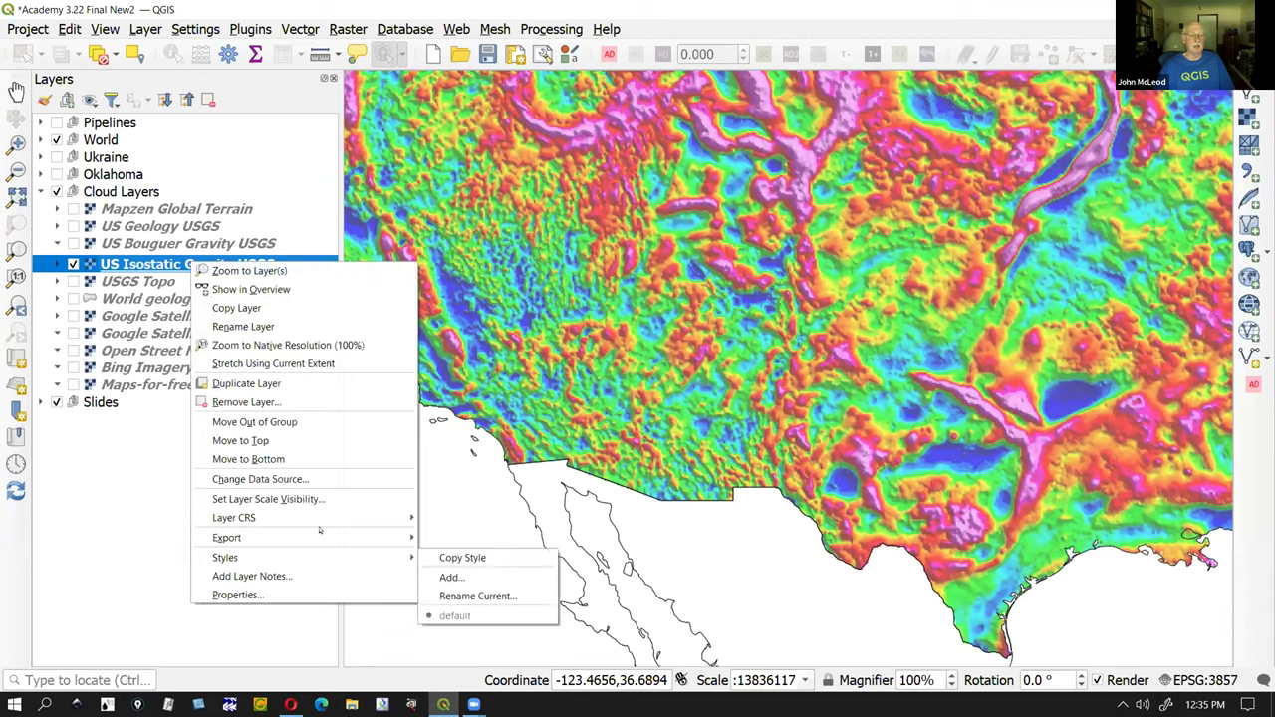
mouse_move(321, 540)
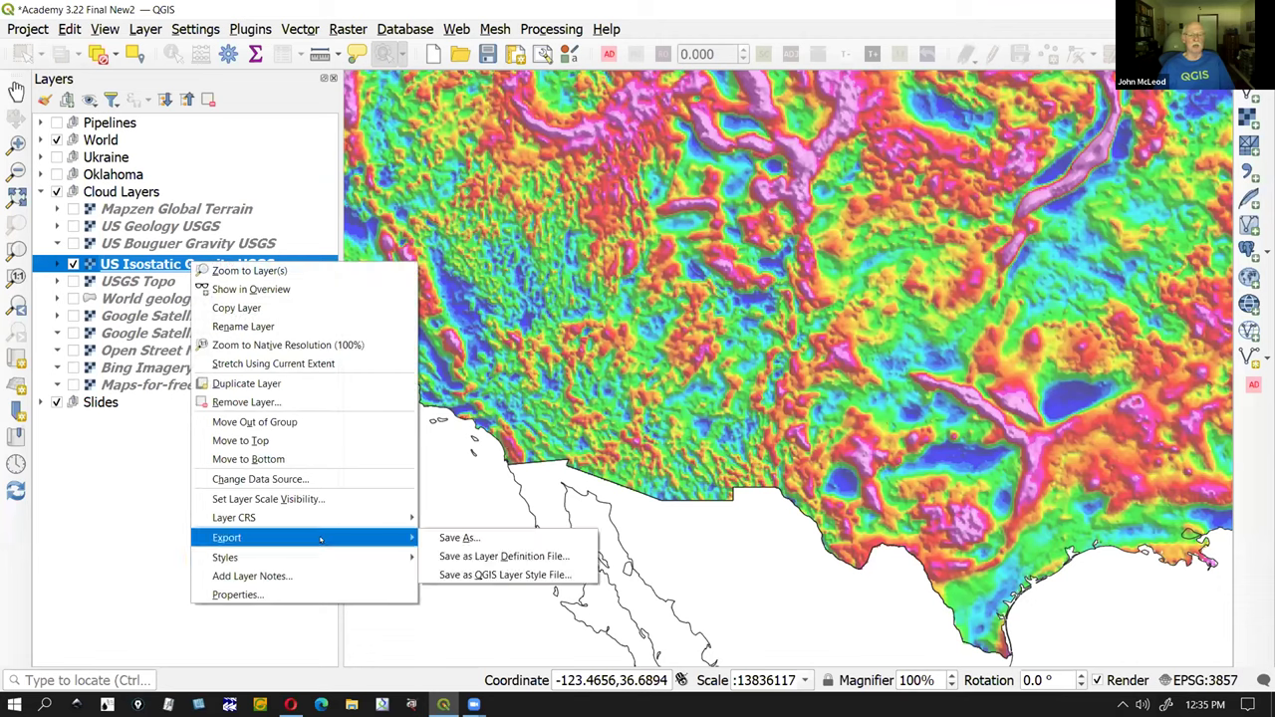
click(486, 538)
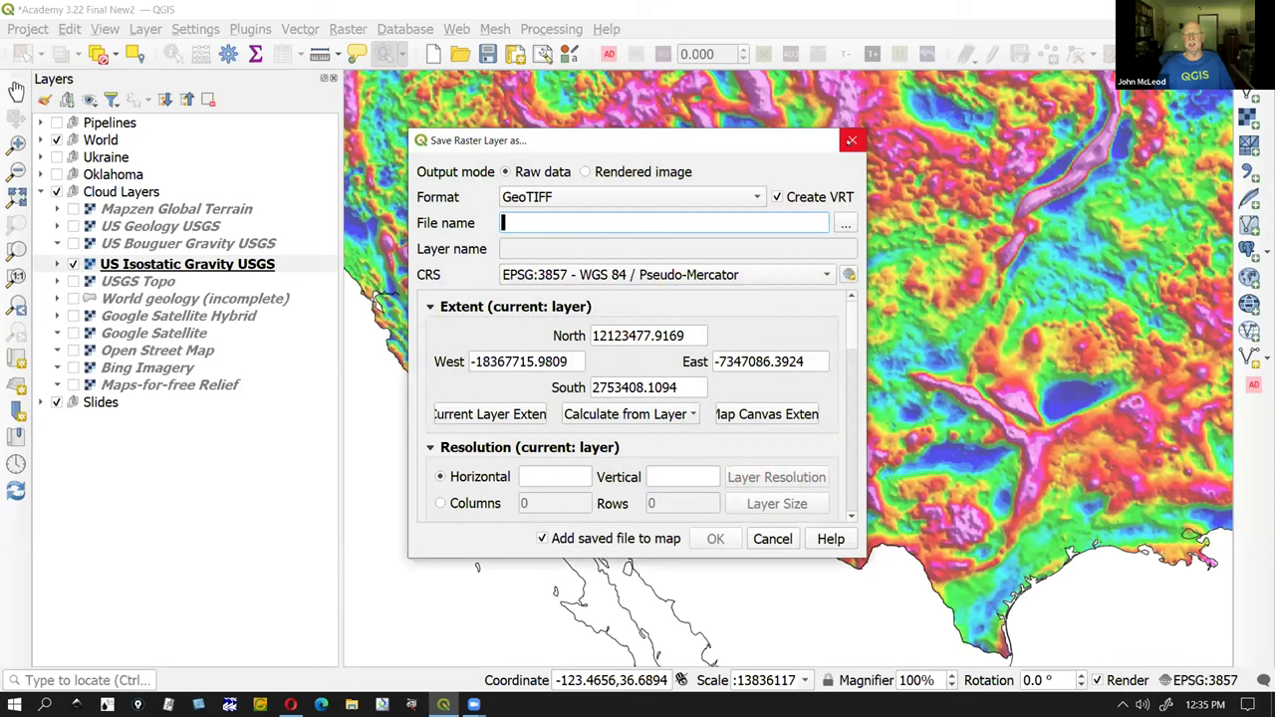
click(853, 142)
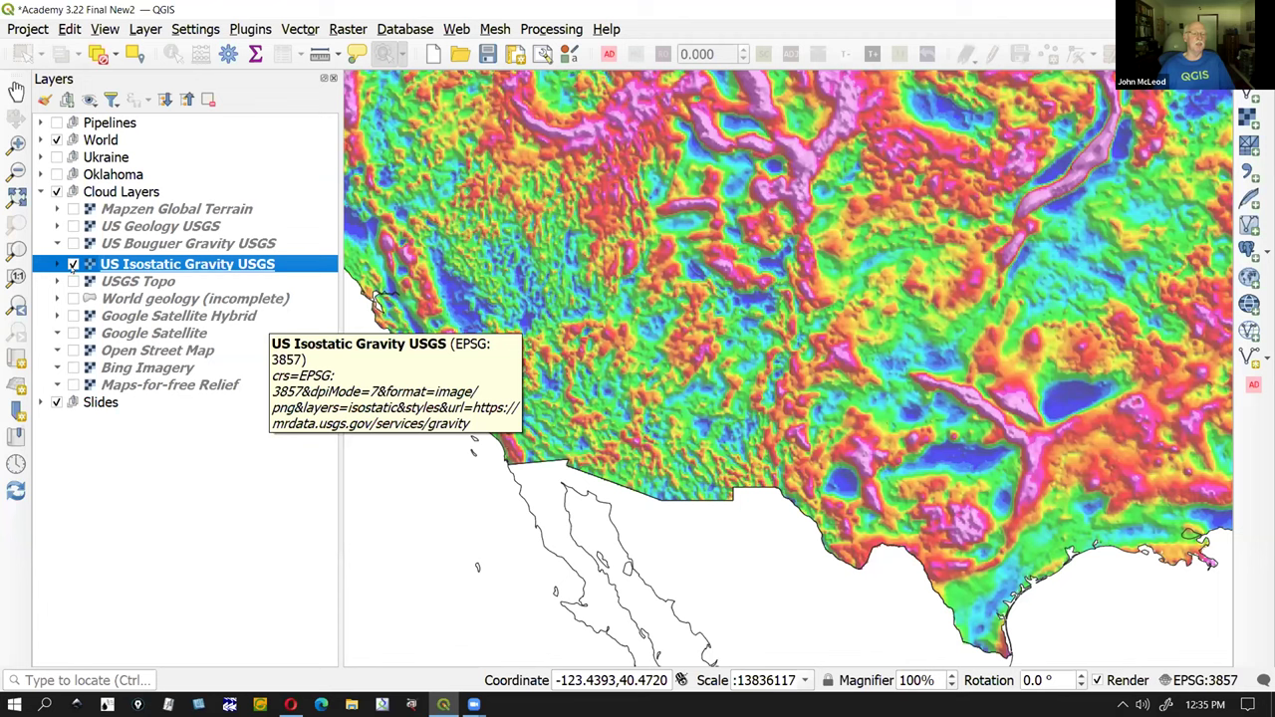
Replace the US Isostatic Gravity USGS display with Maps-for-free Relief and fit the map to the gravity layer's extent
click(72, 264)
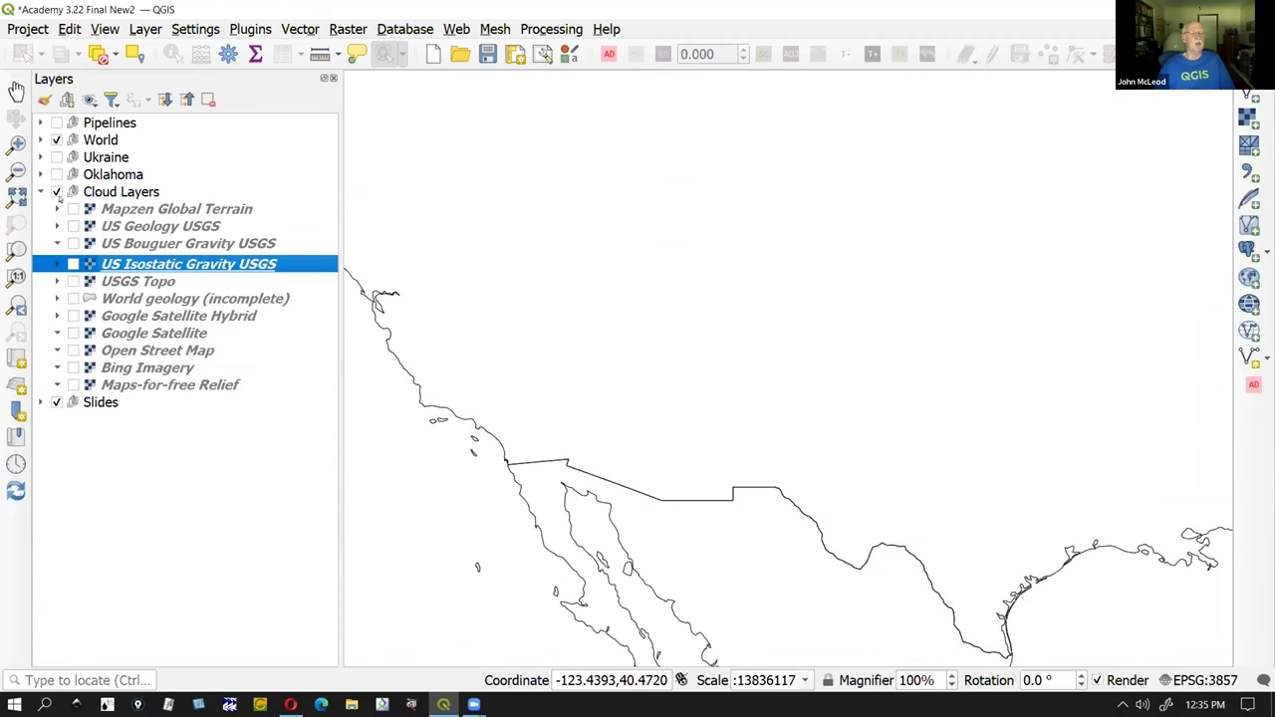
click(73, 384)
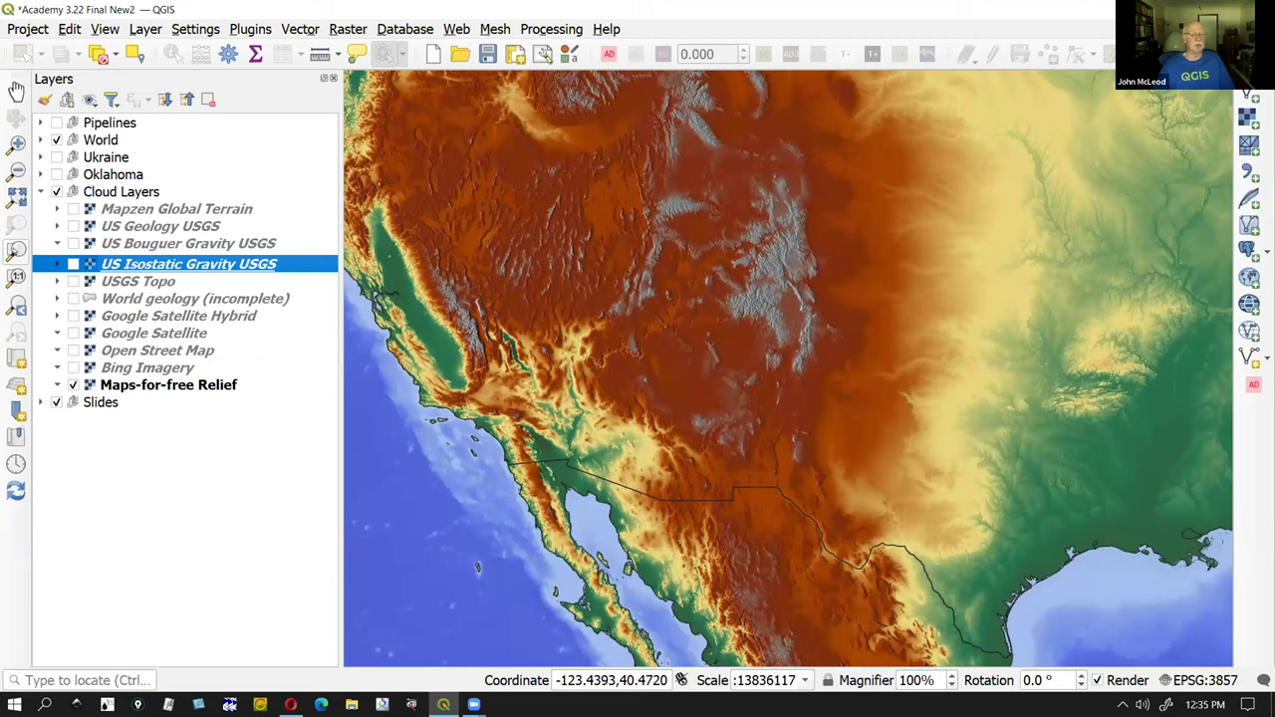
click(17, 251)
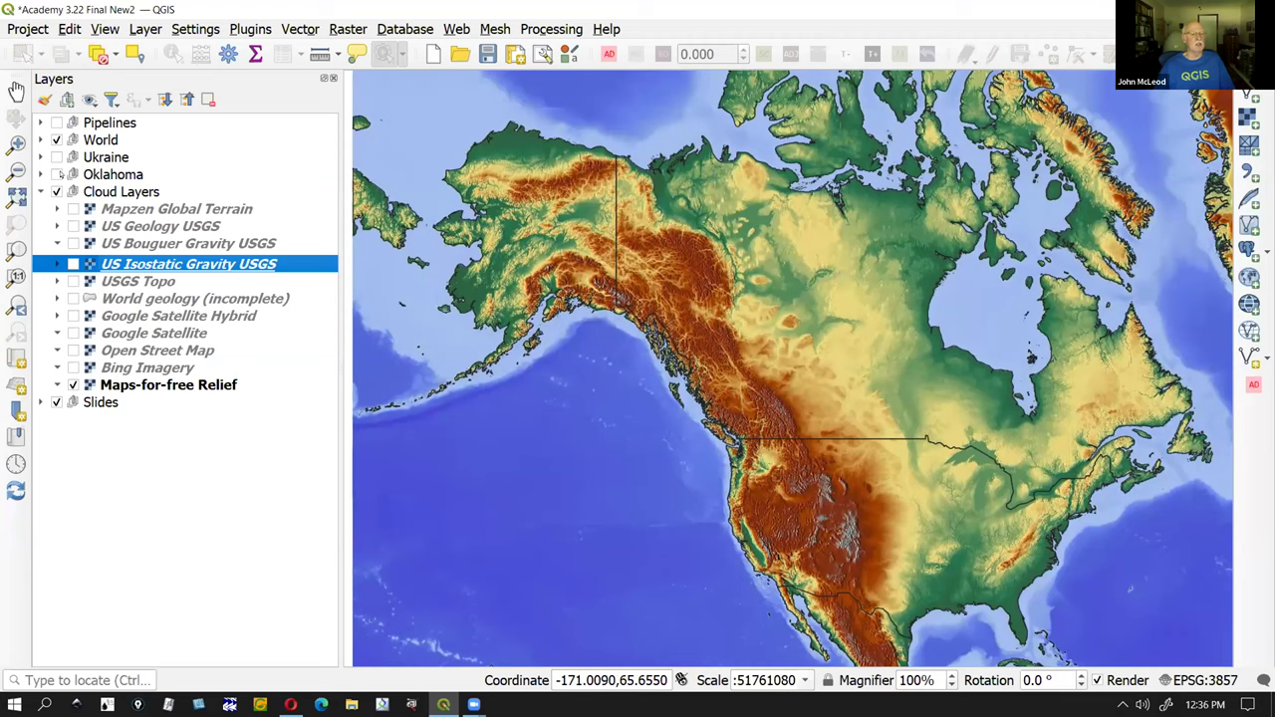
Show and expand the Oklahoma group, and fit the map to the OK Counties layer
click(57, 174)
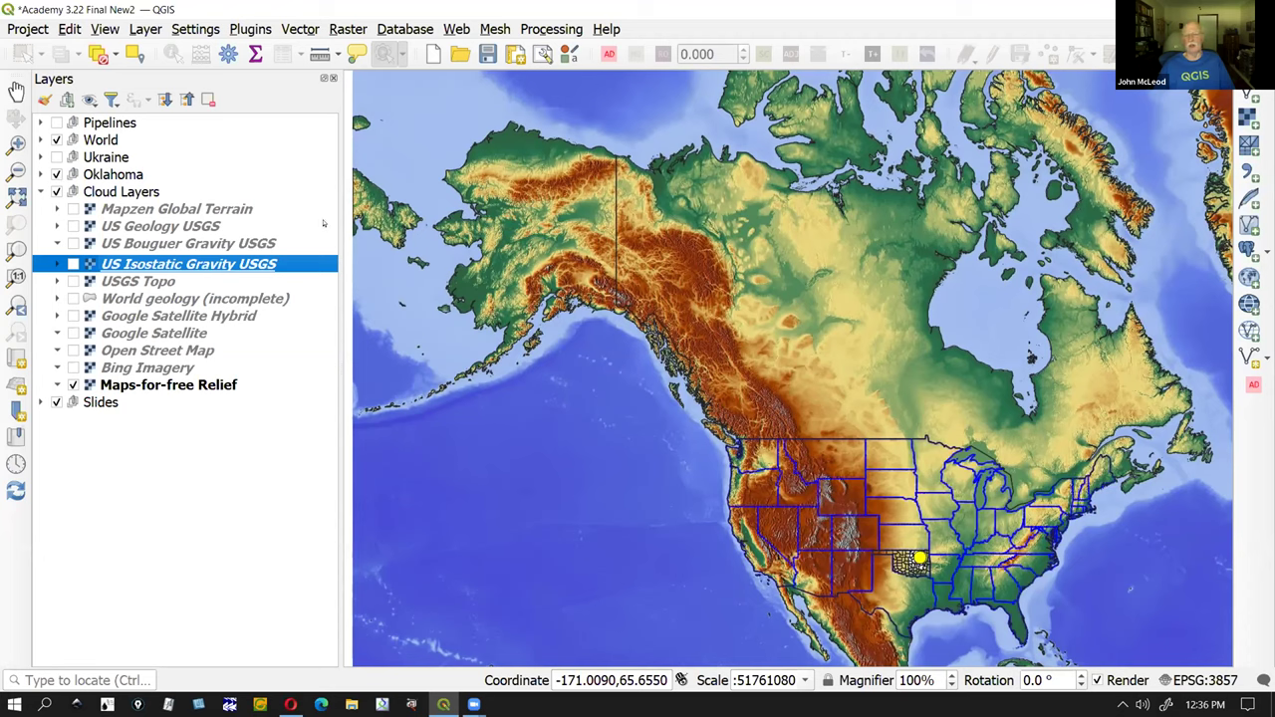
click(40, 175)
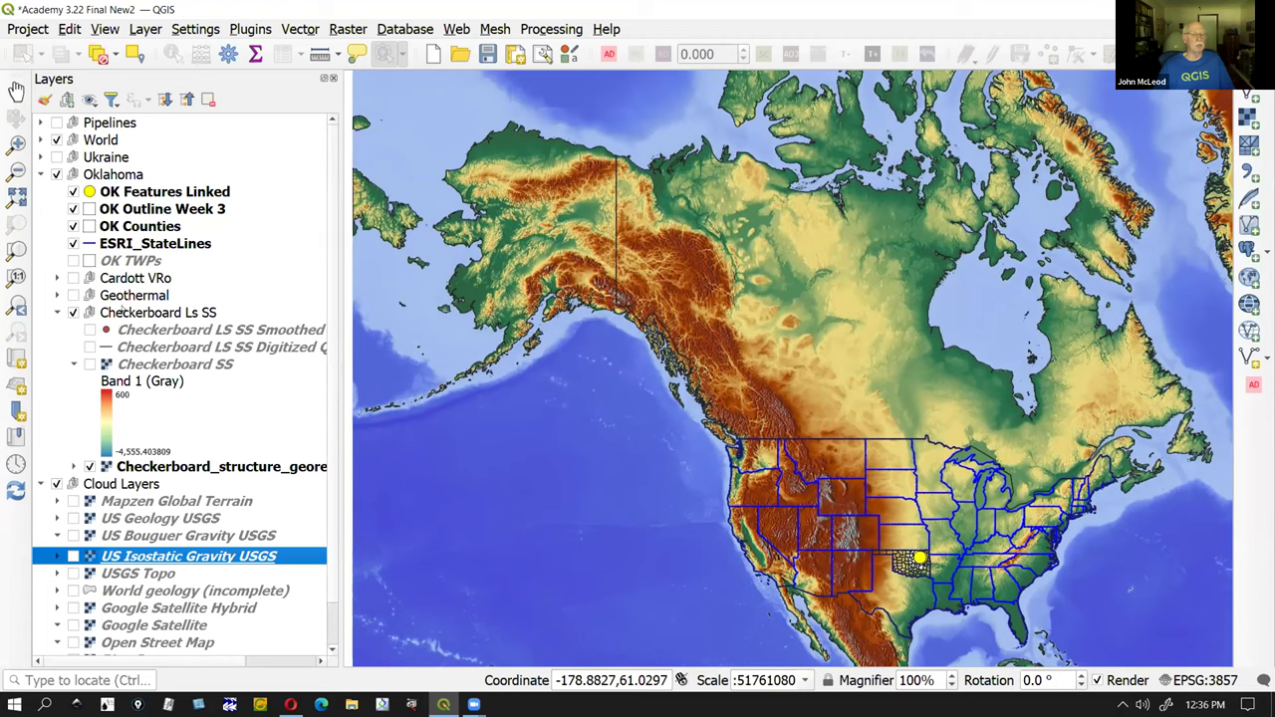
click(154, 227)
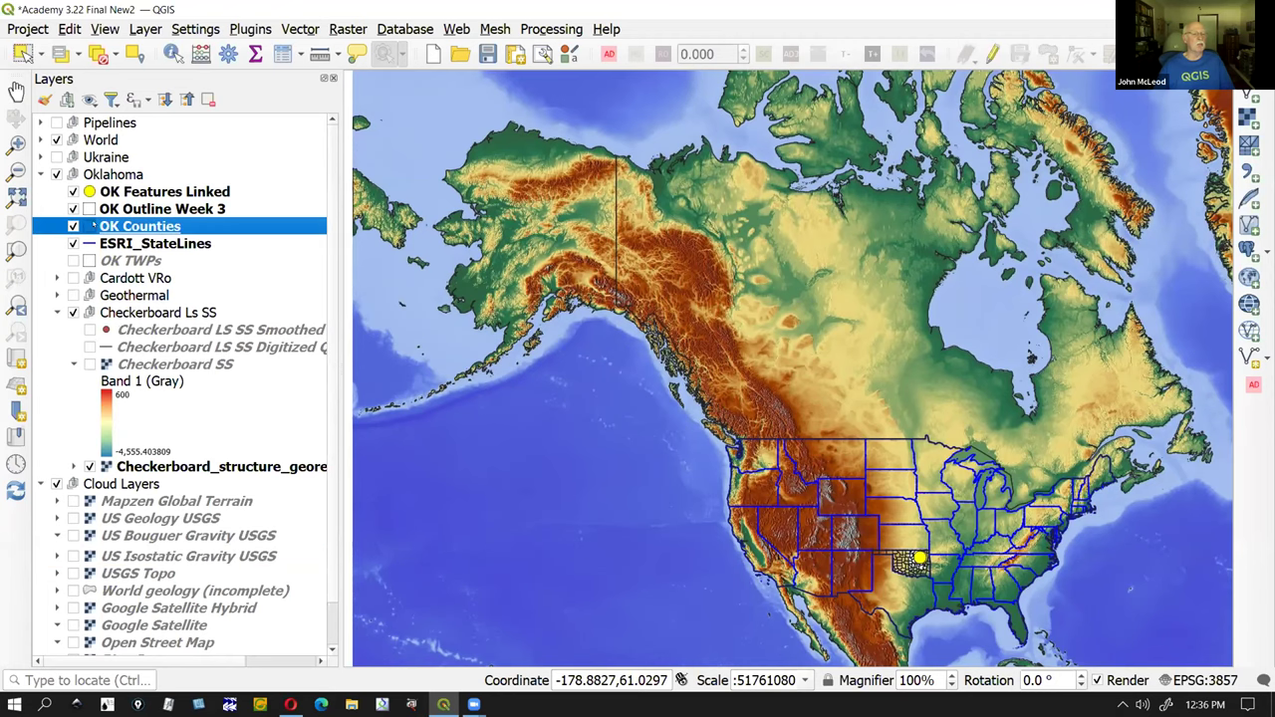
click(16, 249)
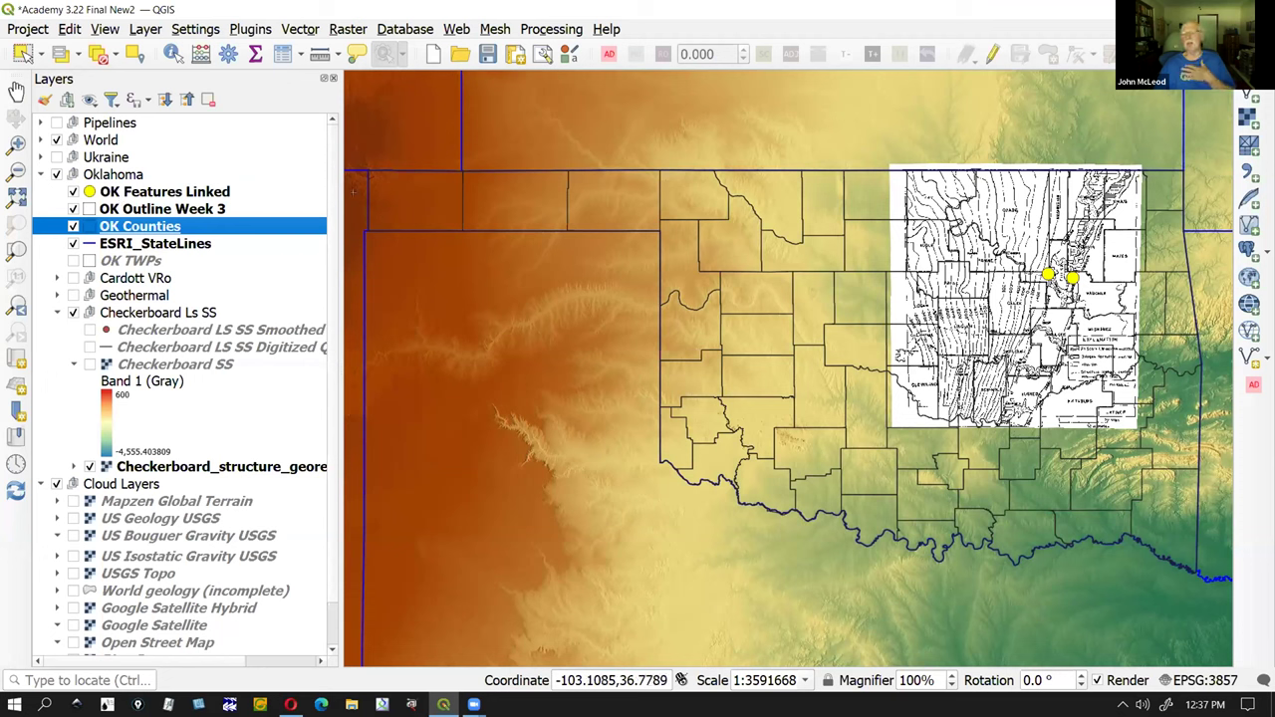
Run the Open file feature action on the western OK Features Linked point and pause the linked YouTube video
click(162, 193)
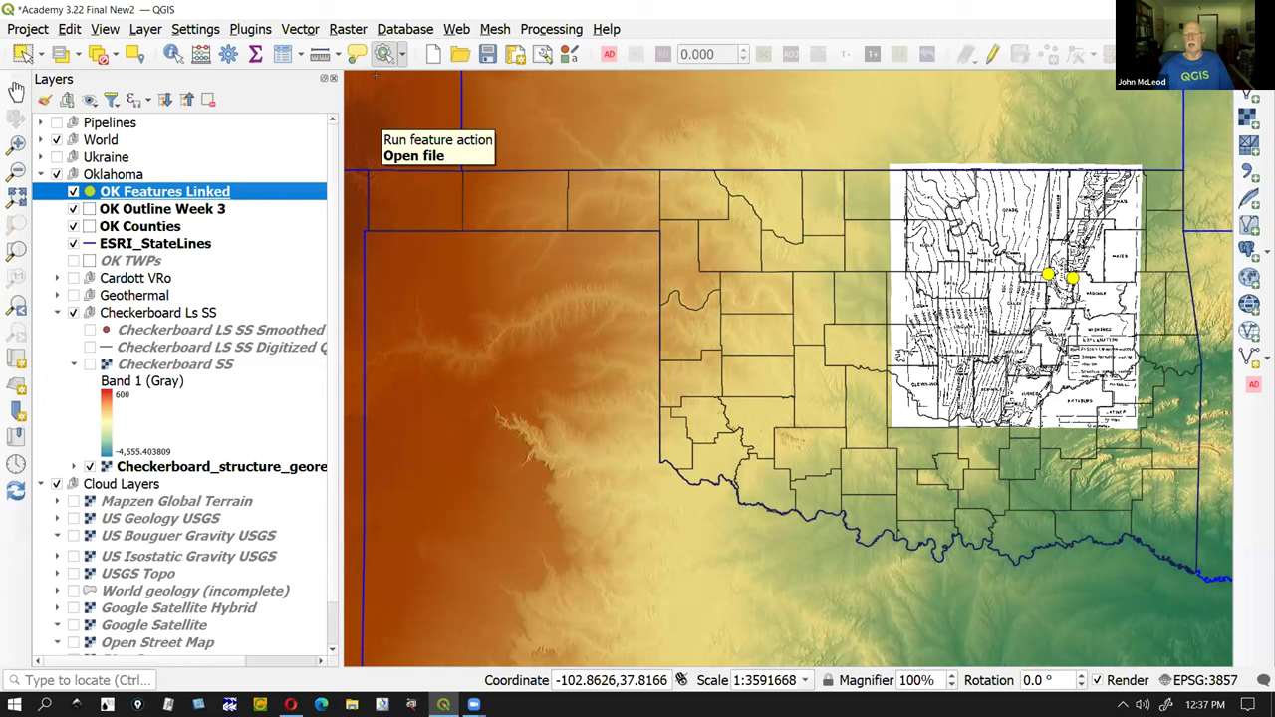
click(384, 53)
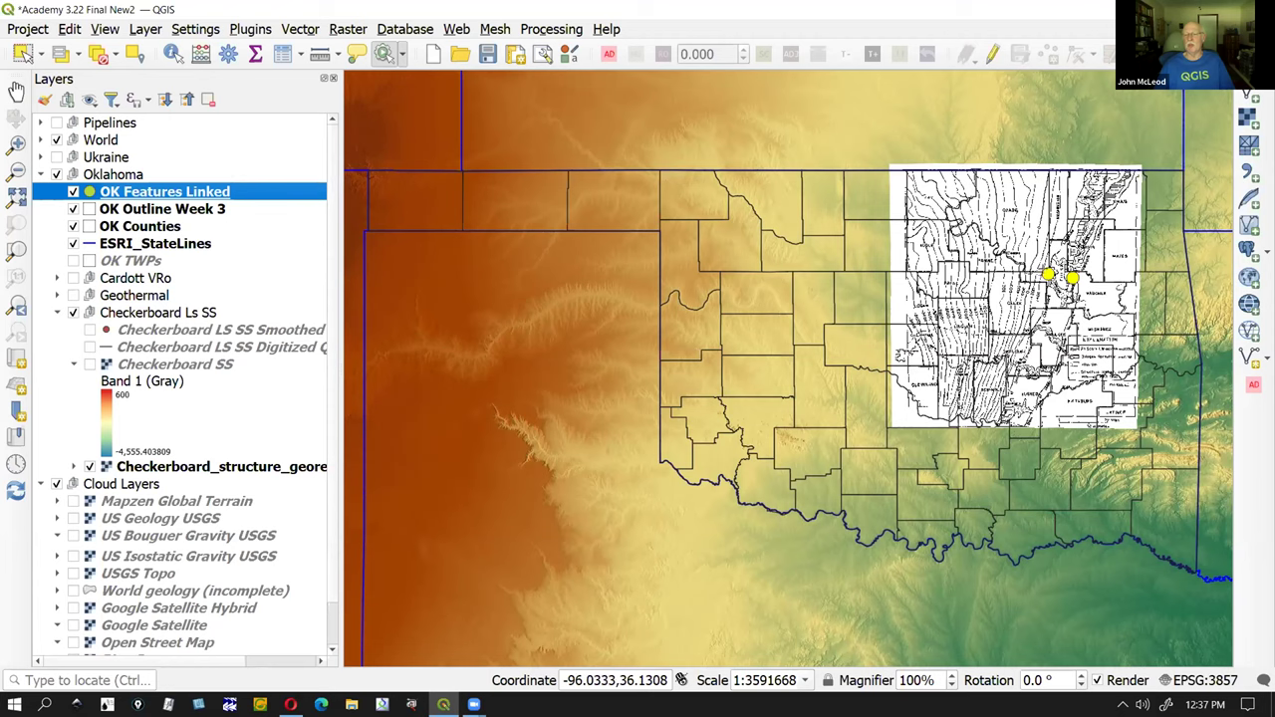
click(1044, 275)
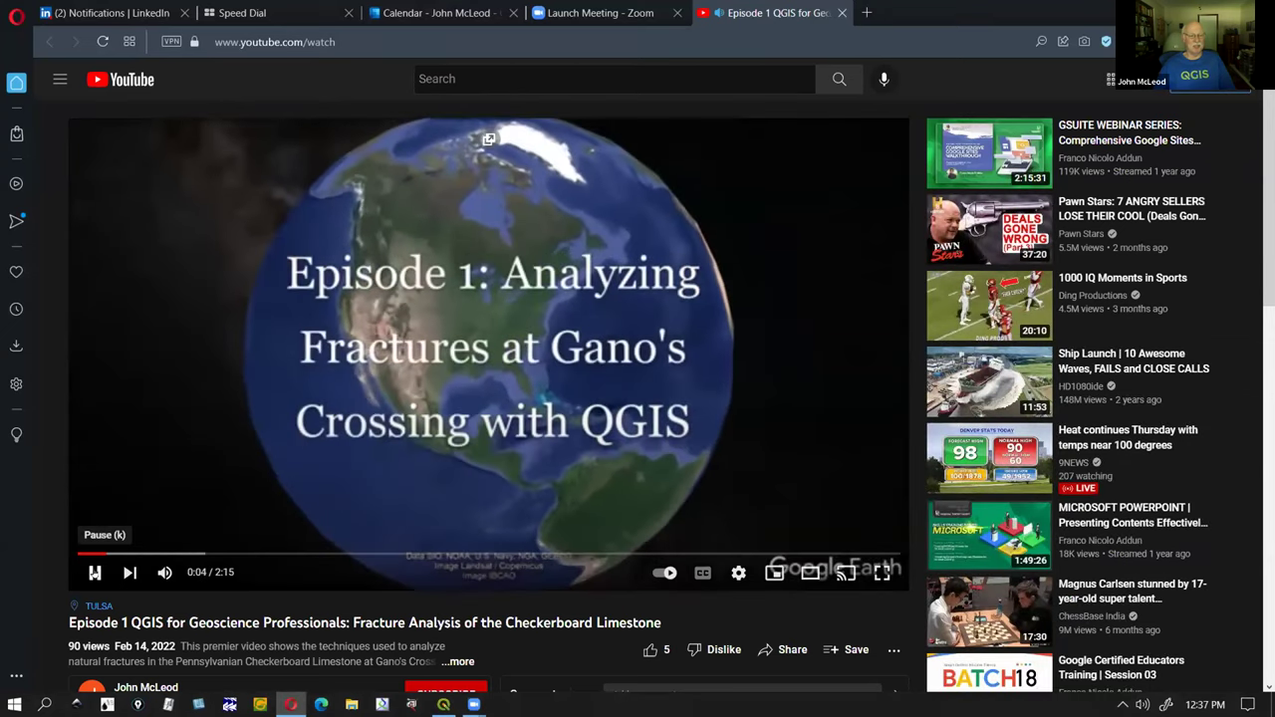
click(94, 572)
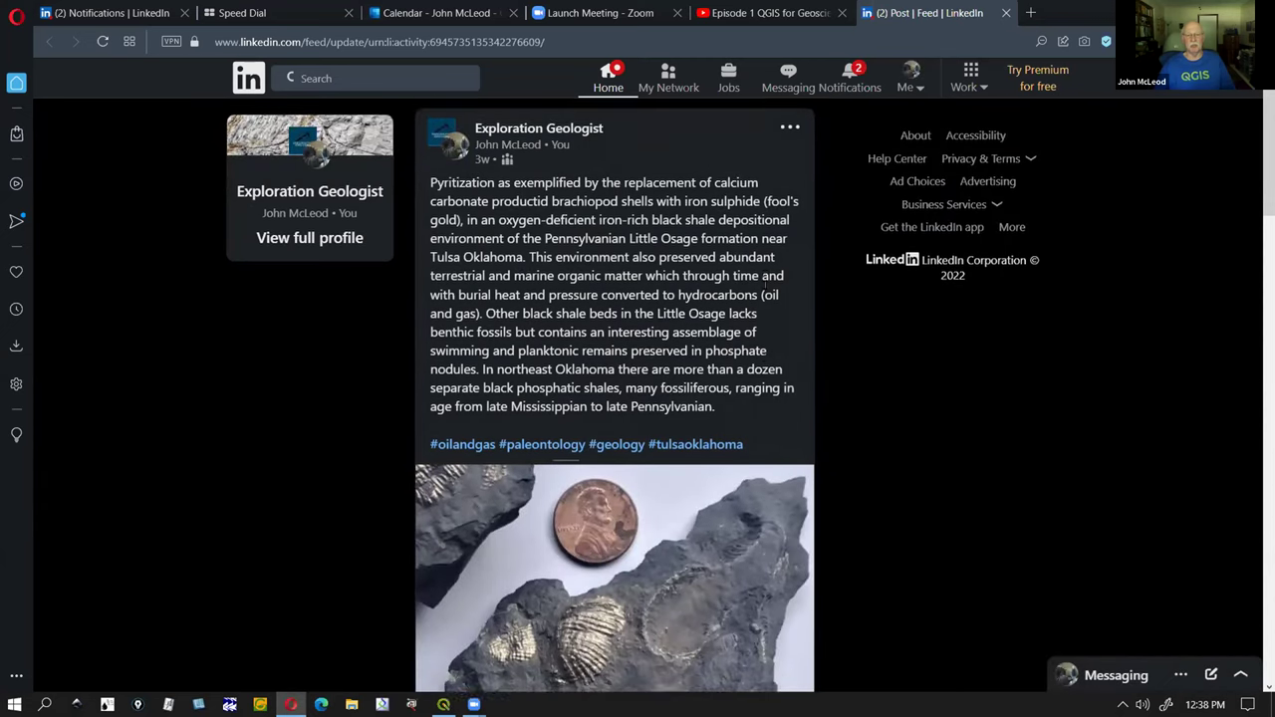
Look through the linked LinkedIn post on pyritization, including its fossil photo and reactions
scroll(763, 286, down, 1)
scroll(765, 286, down, 5)
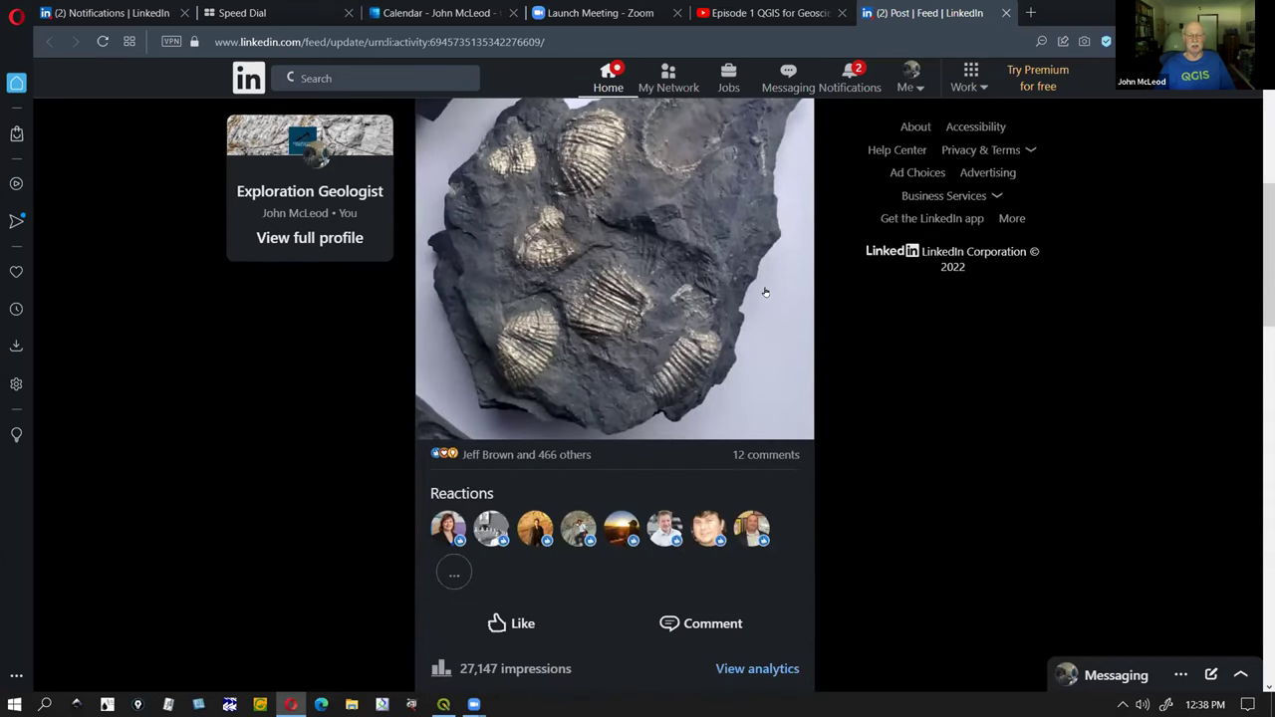
scroll(687, 378, up, 1)
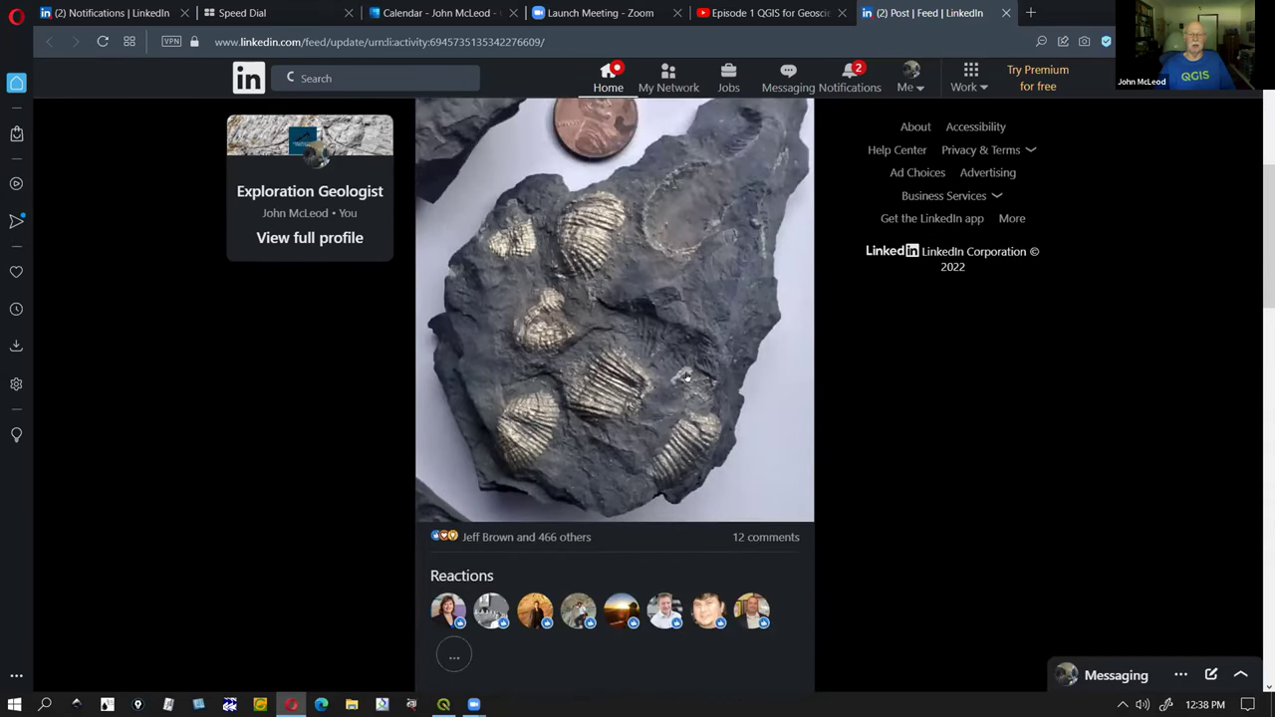
scroll(688, 380, up, 1)
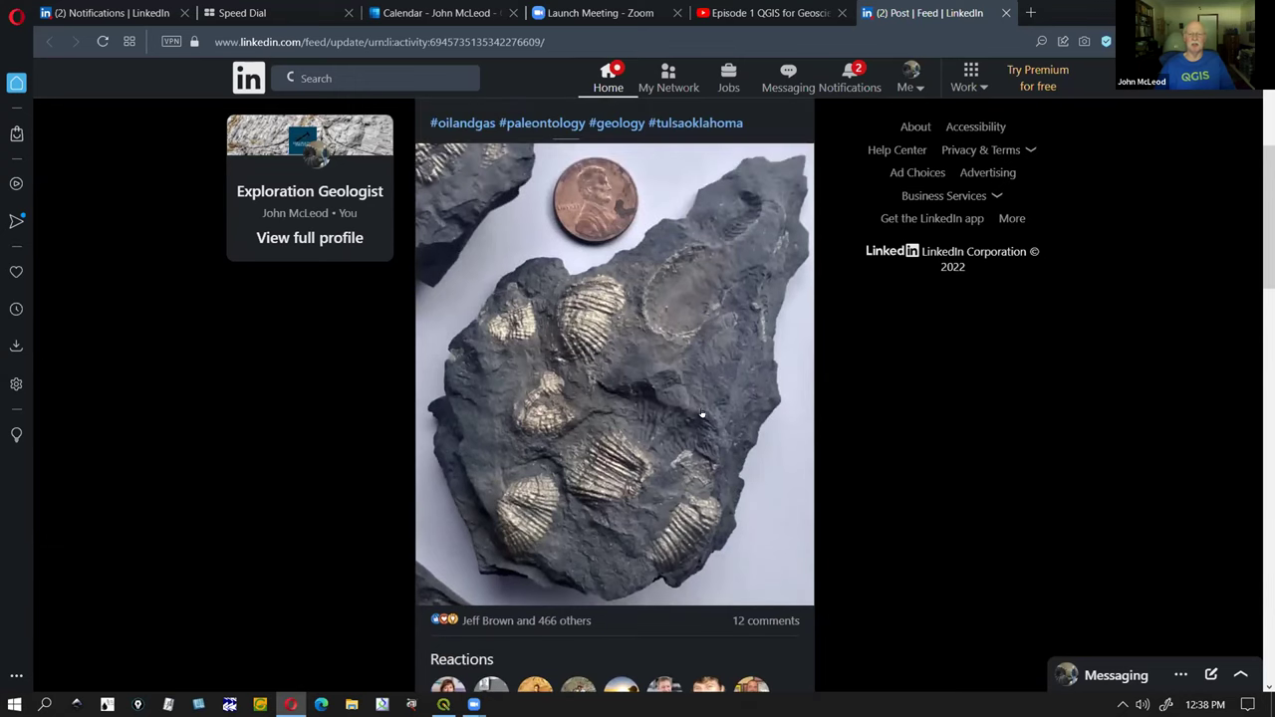
scroll(701, 406, down, 4)
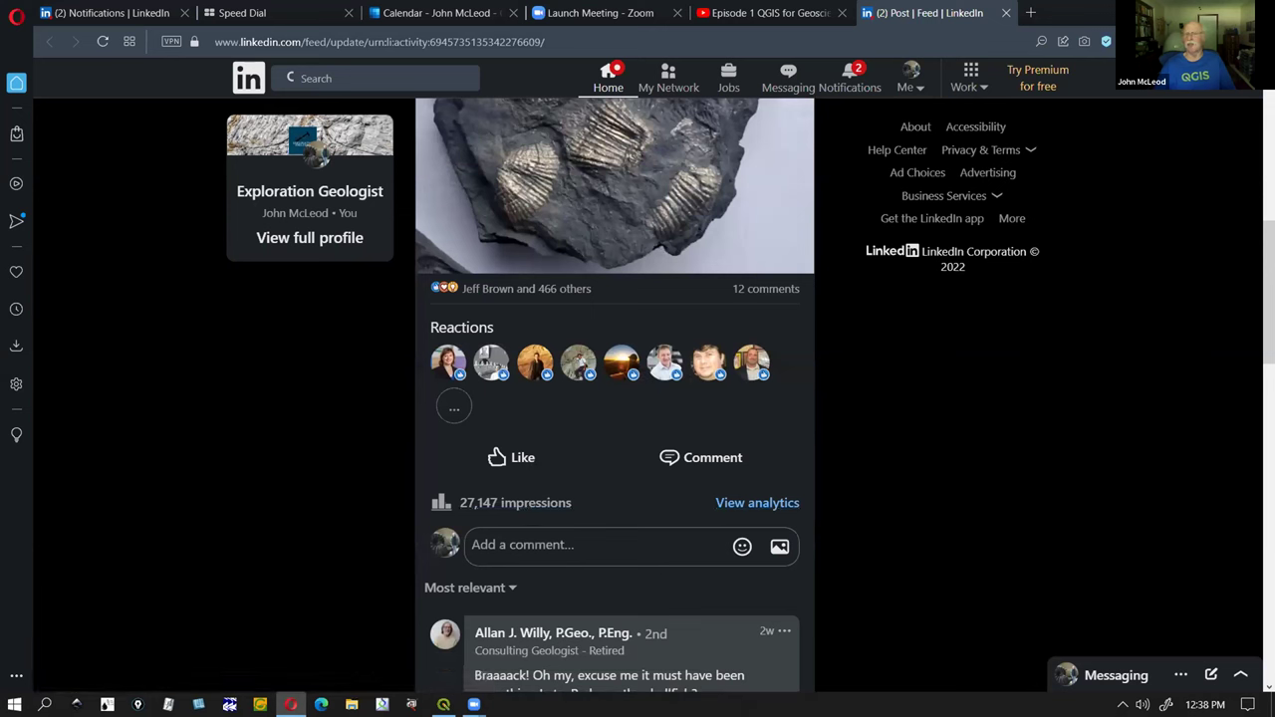
Switch back to QGIS and hide the Checkerboard Ls SS group
key(alt+Tab)
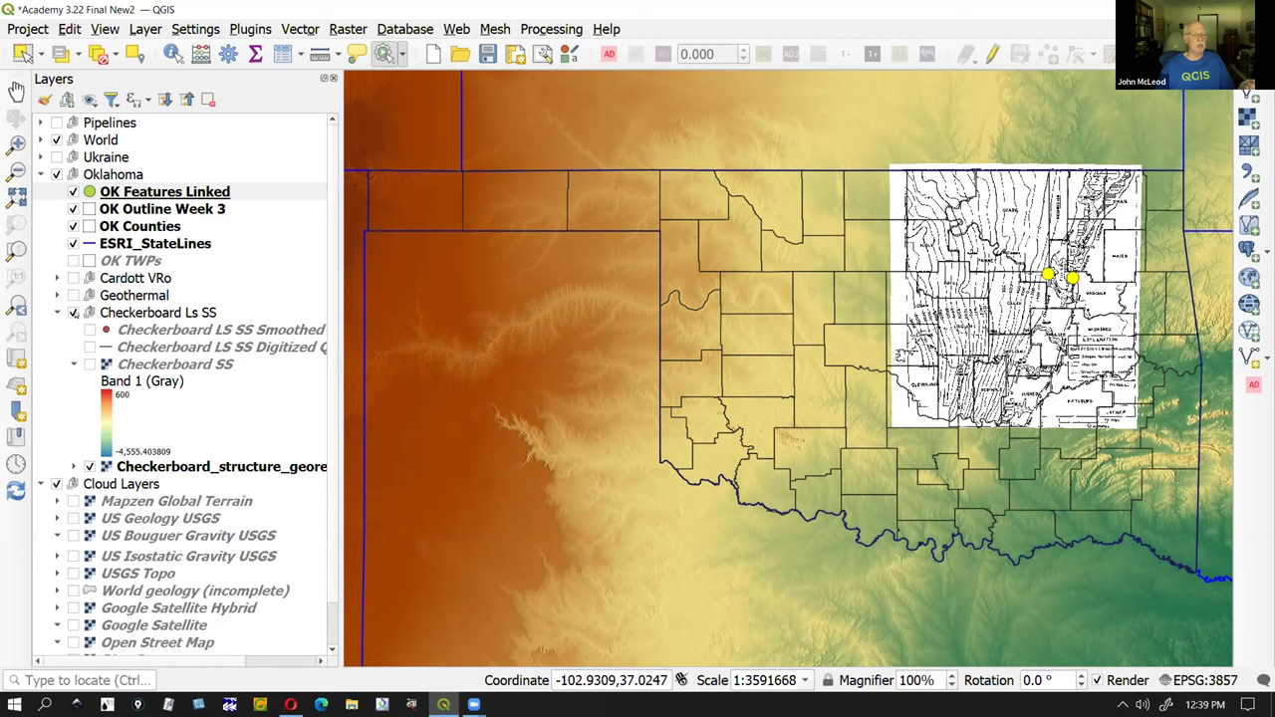
click(73, 313)
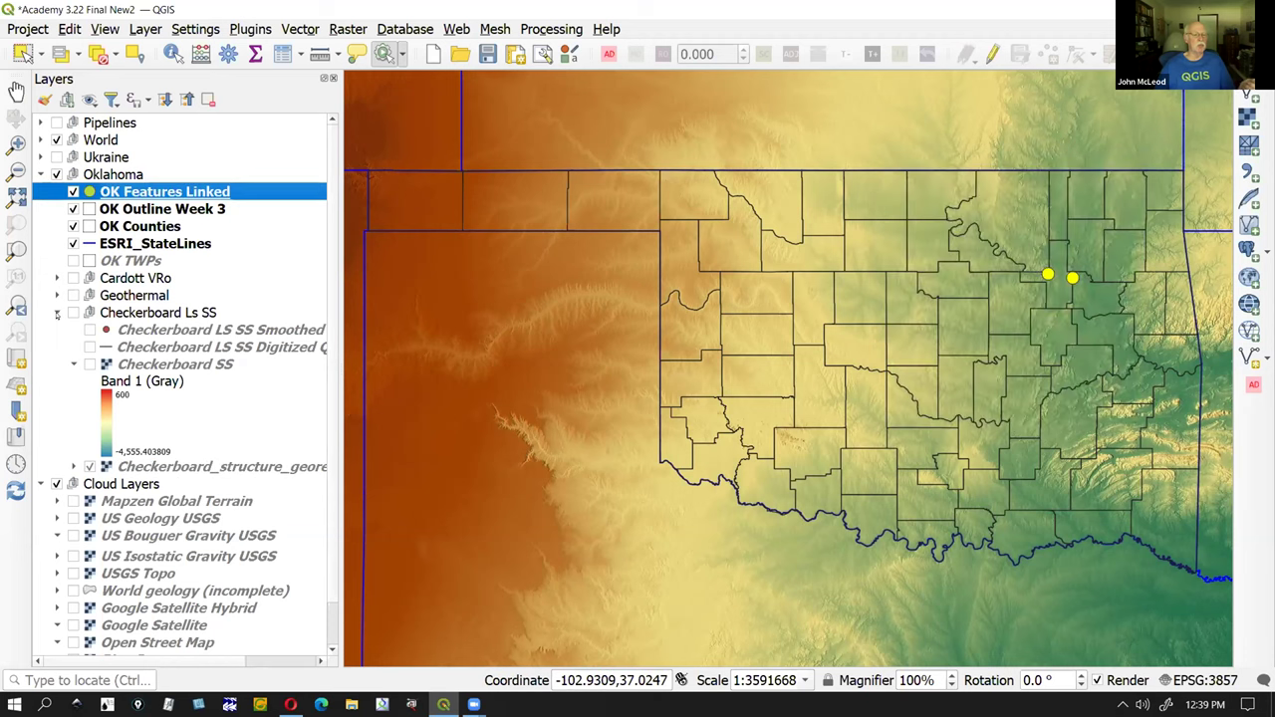
Collapse the Checkerboard Ls SS group, and display the Geothermal group without the OK Features Linked points
click(57, 312)
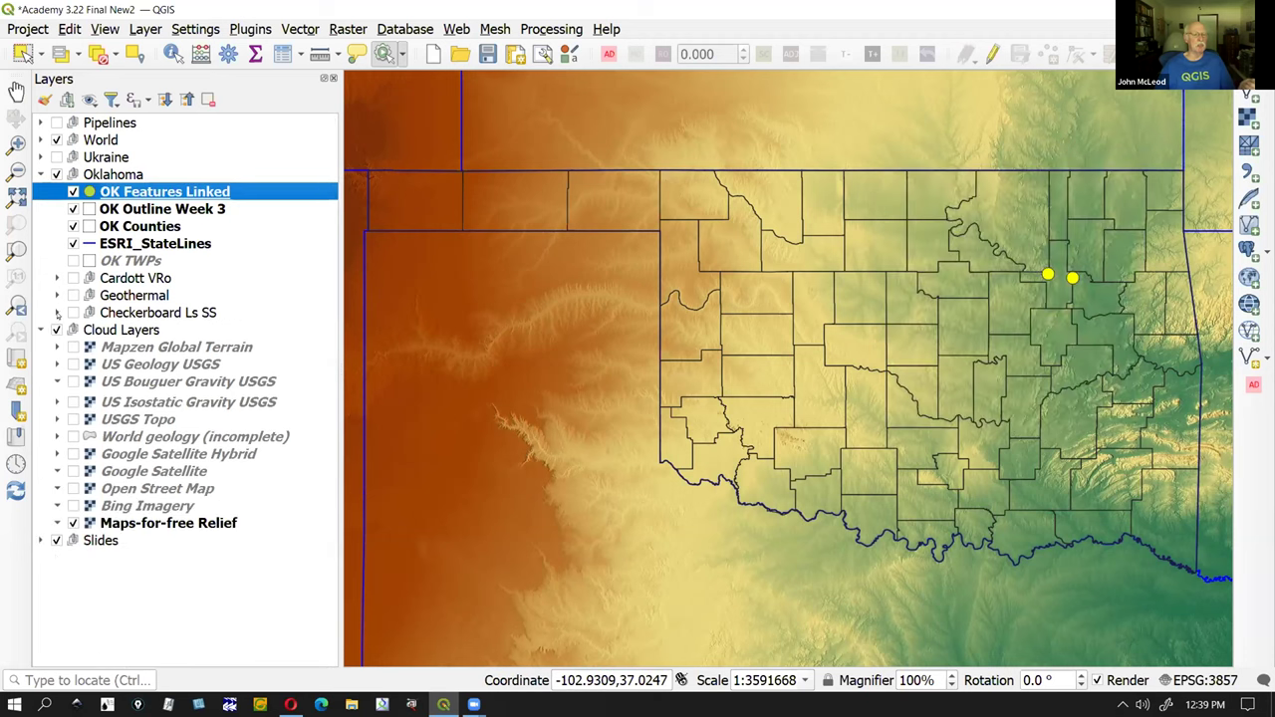
click(70, 298)
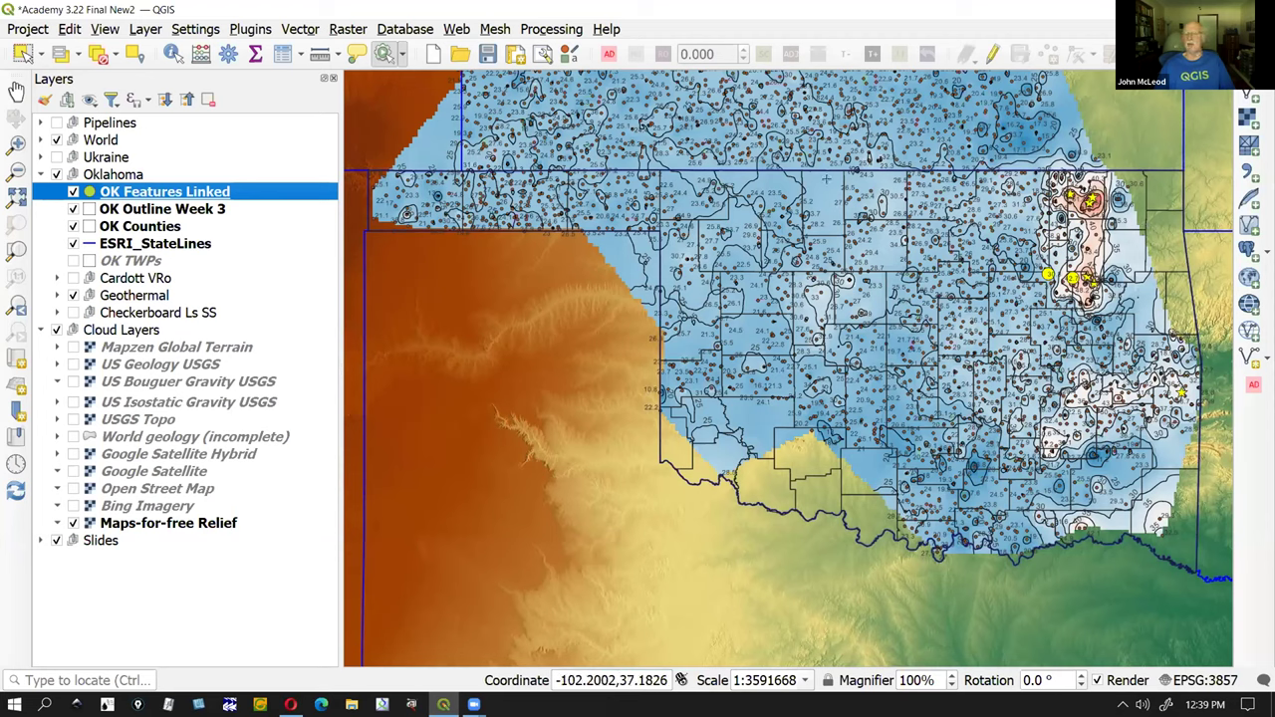
key(space)
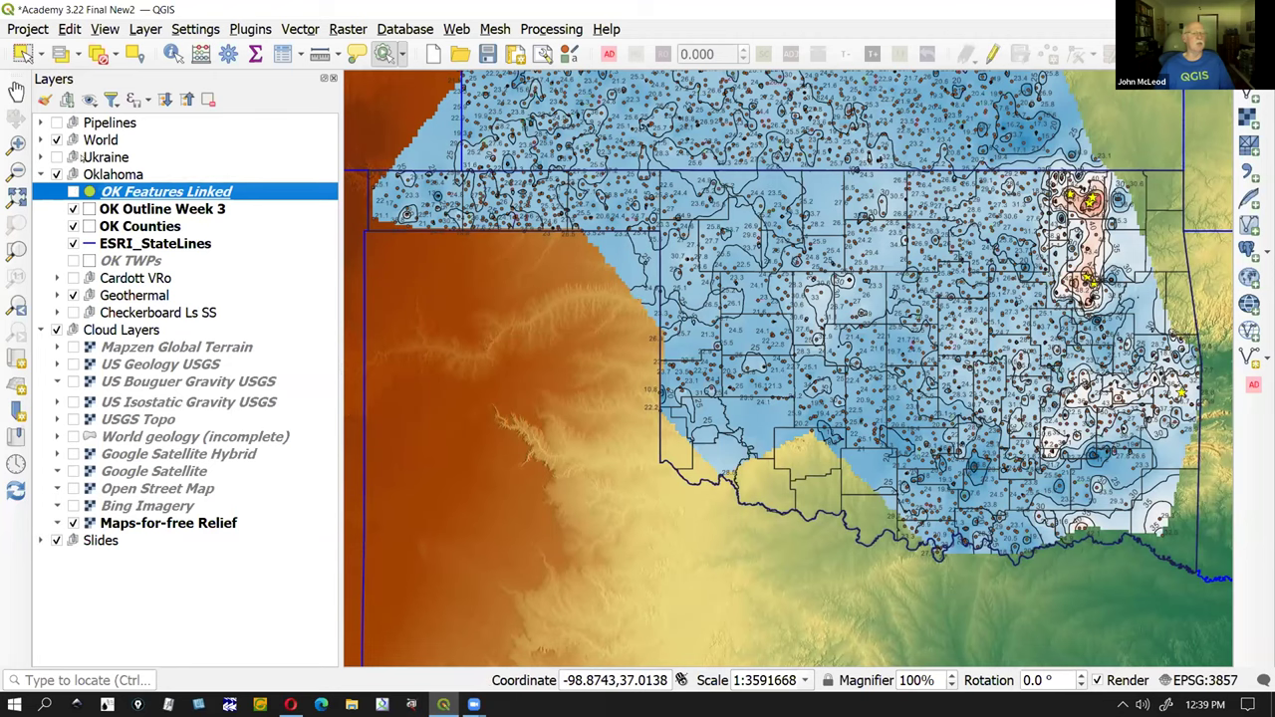
Examine the geothermal gradient coverage across Kansas and back down over Oklahoma
click(16, 92)
drag(594, 173, 578, 565)
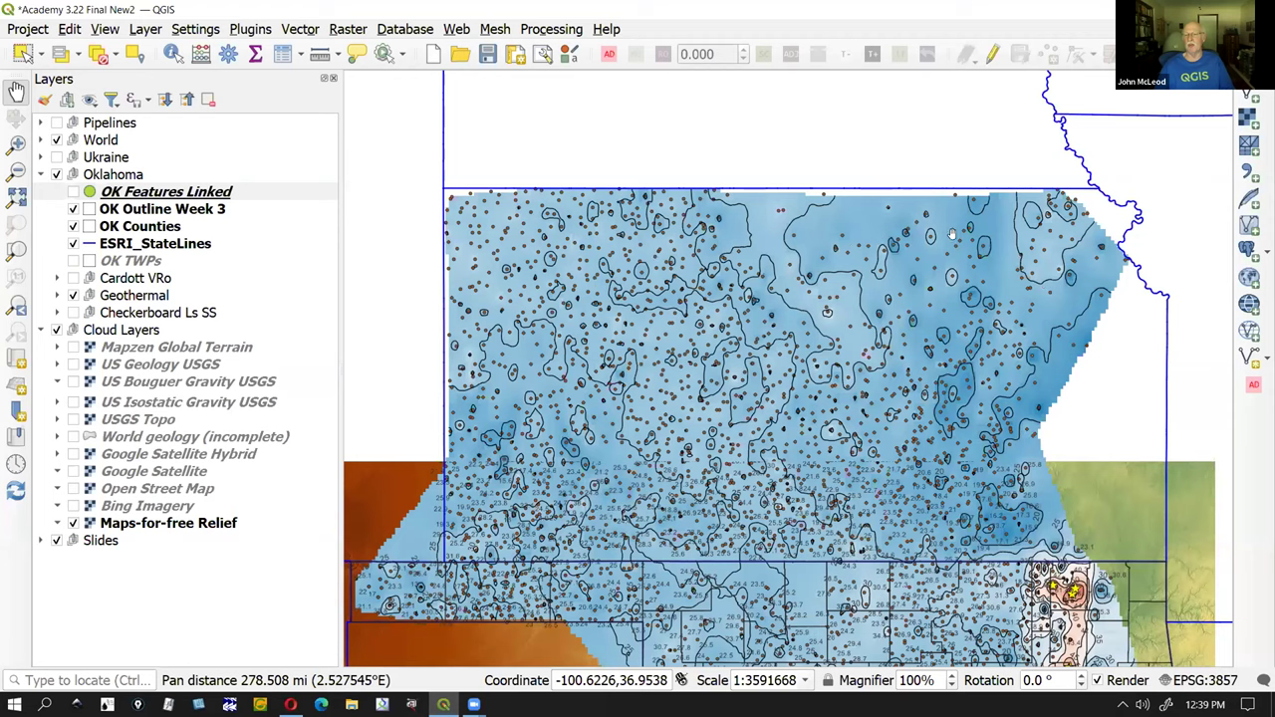
drag(936, 598, 909, 274)
drag(1015, 383, 1006, 358)
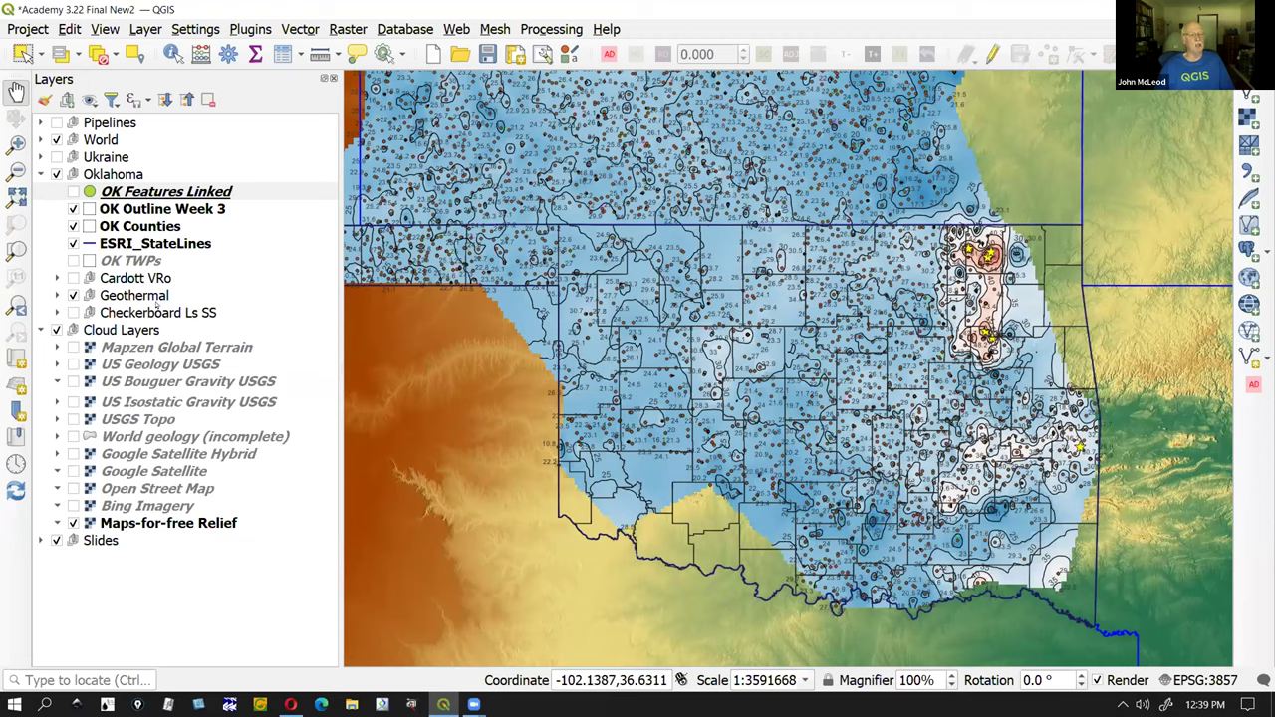
Expand the Geothermal group and view the full extent of its Geothermal Gradient GT 55 layer, returning to the Kansas–Oklahoma border area
click(56, 296)
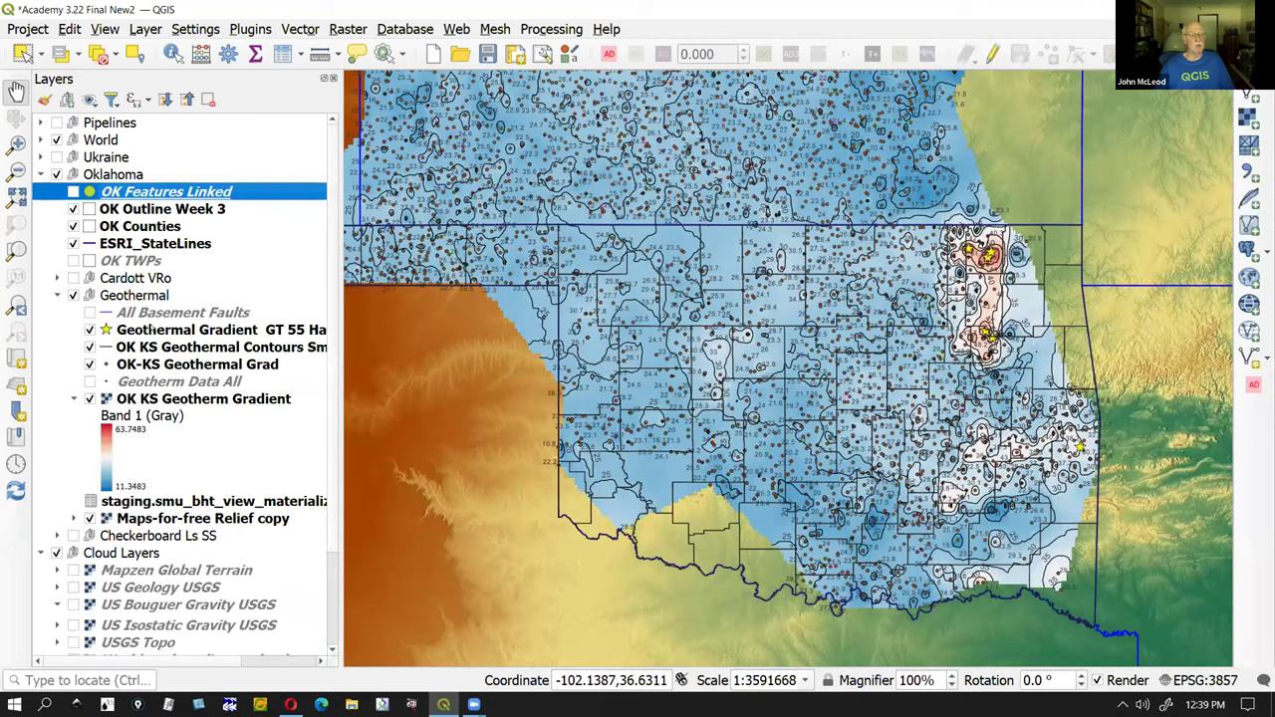
click(144, 330)
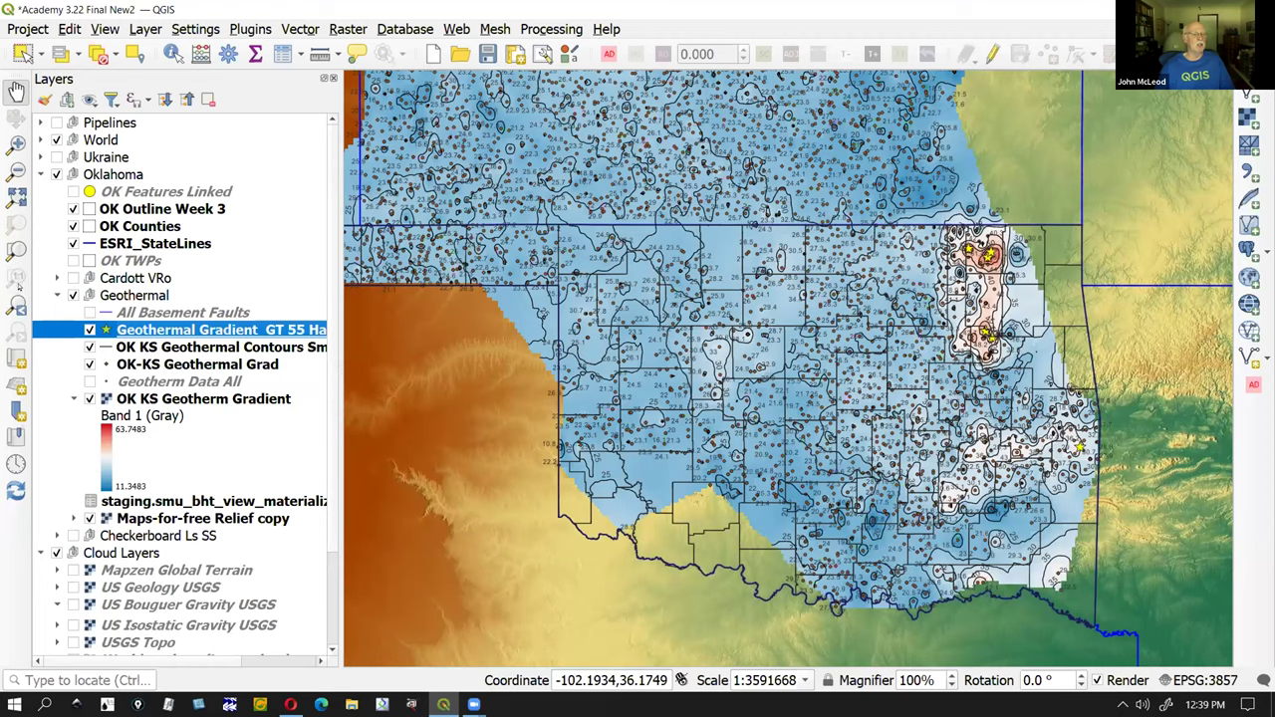
click(16, 252)
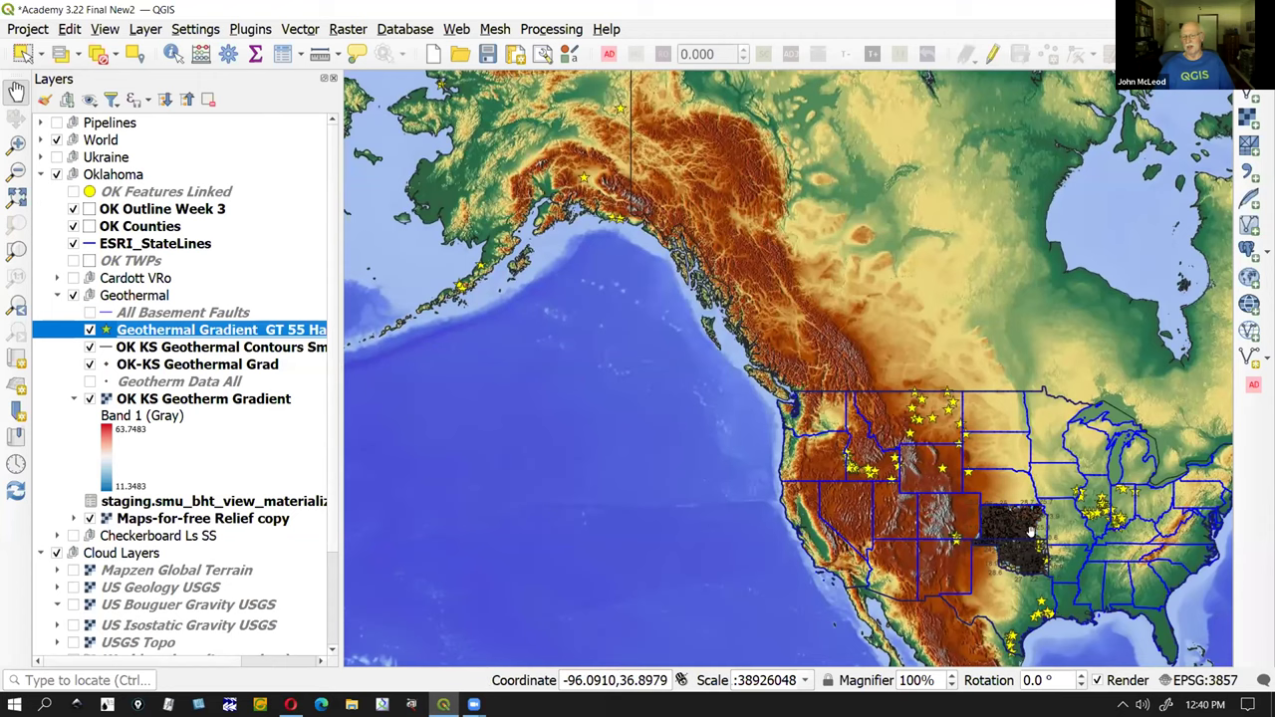
scroll(1031, 533, up, 4)
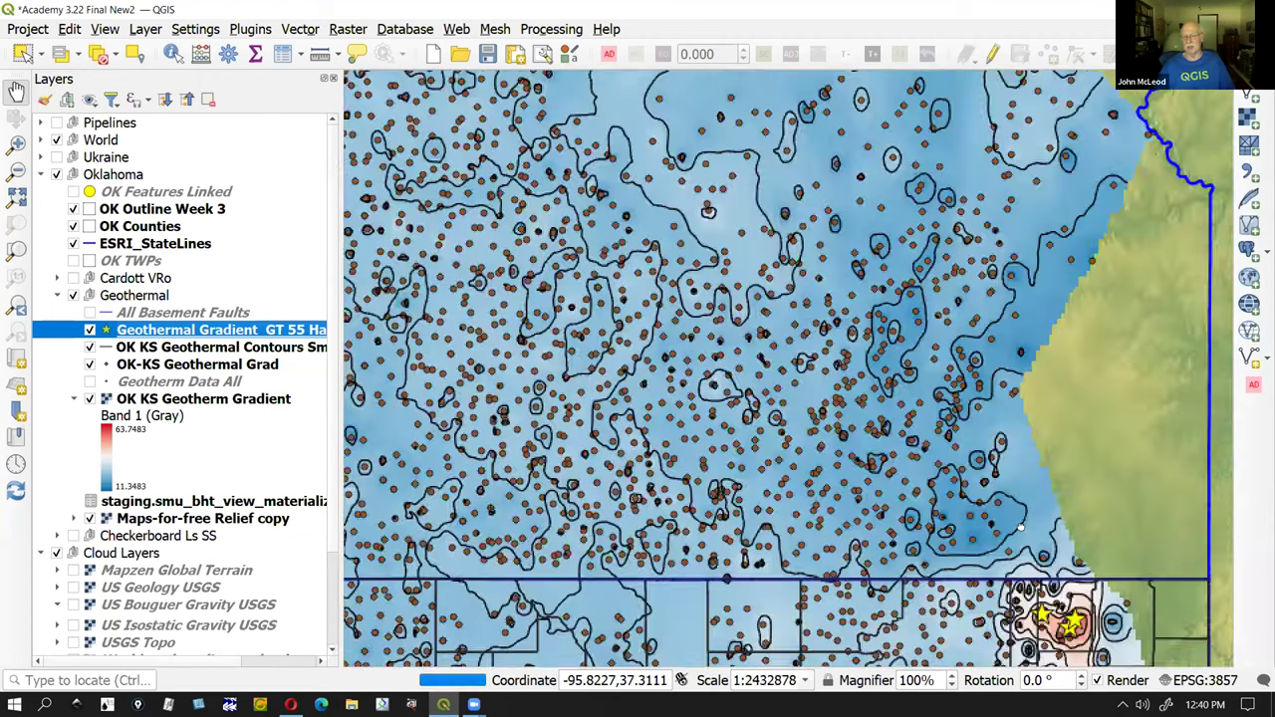